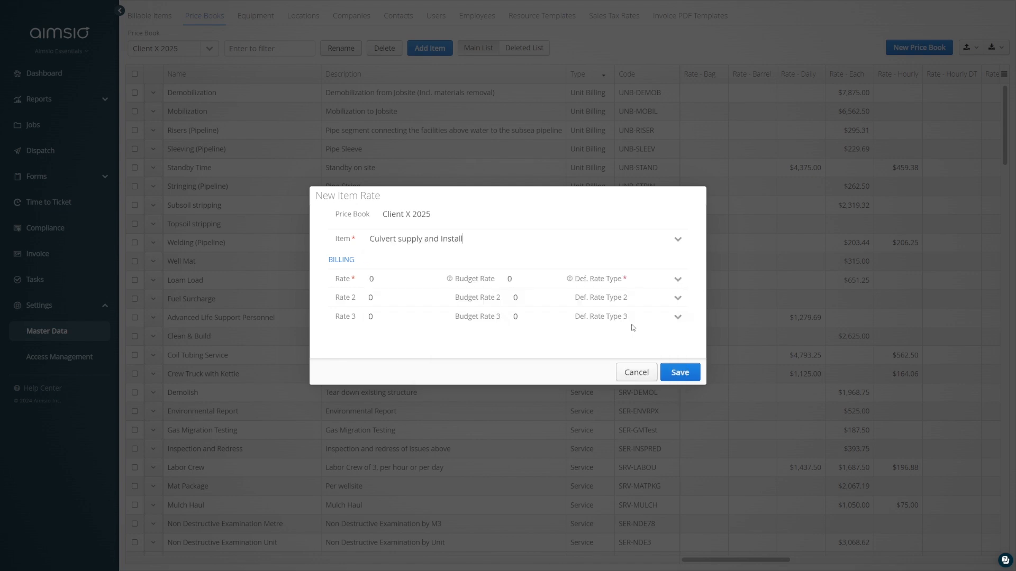
- Save the Culvert supply and Install item rate in the Client X 2025 price book
click(682, 373)
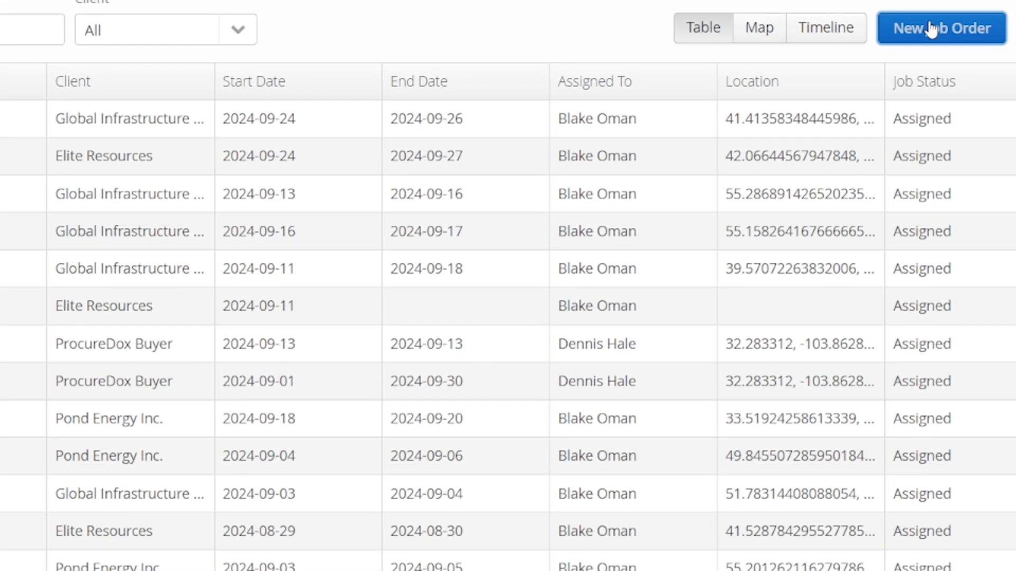
- Start a new job order and choose a price book for it
click(932, 29)
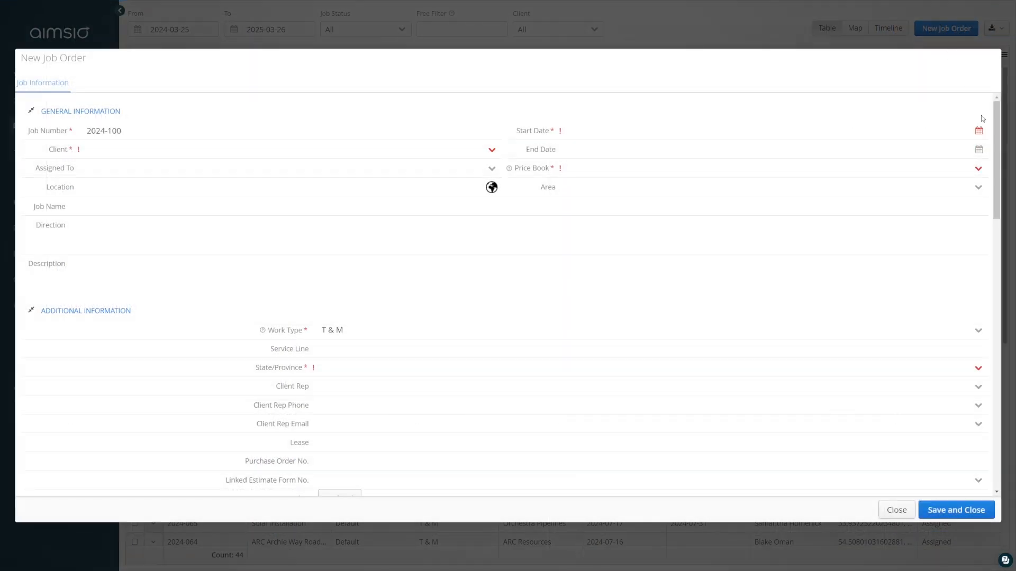
click(979, 169)
click(924, 203)
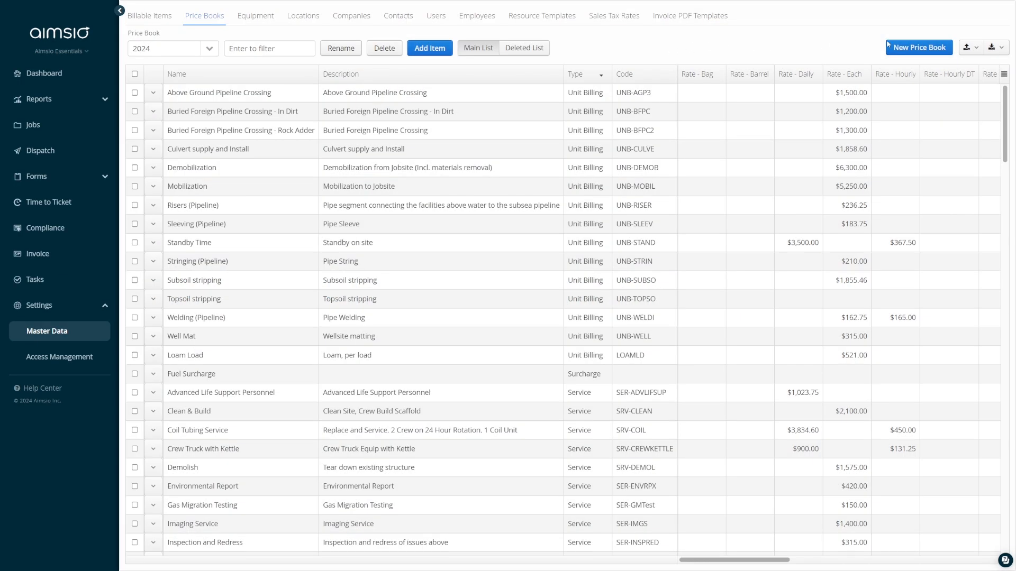
- Create a blank price book named Client X 2025
click(905, 49)
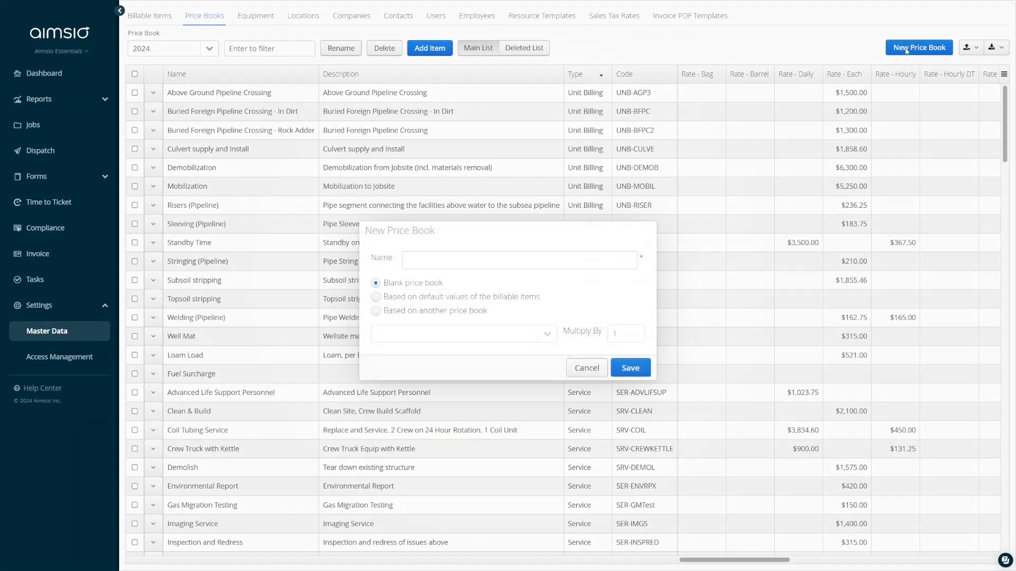
click(608, 214)
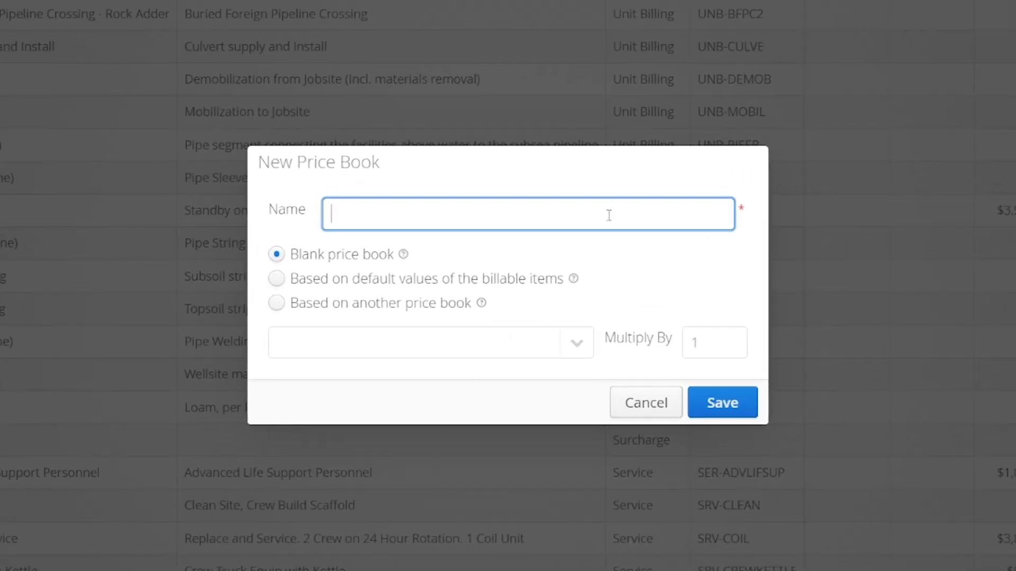
text(Client X 2025)
click(615, 186)
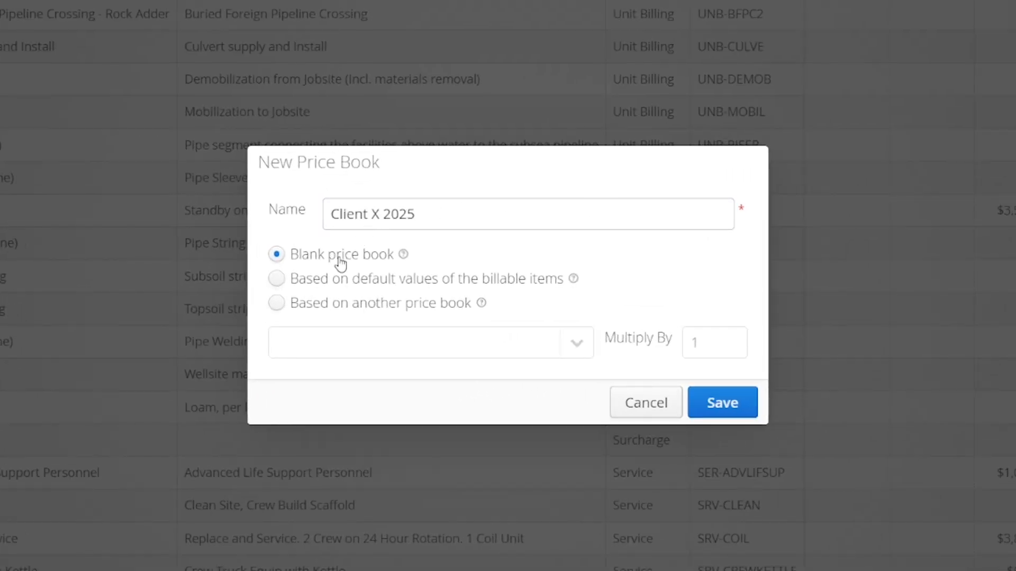
click(721, 404)
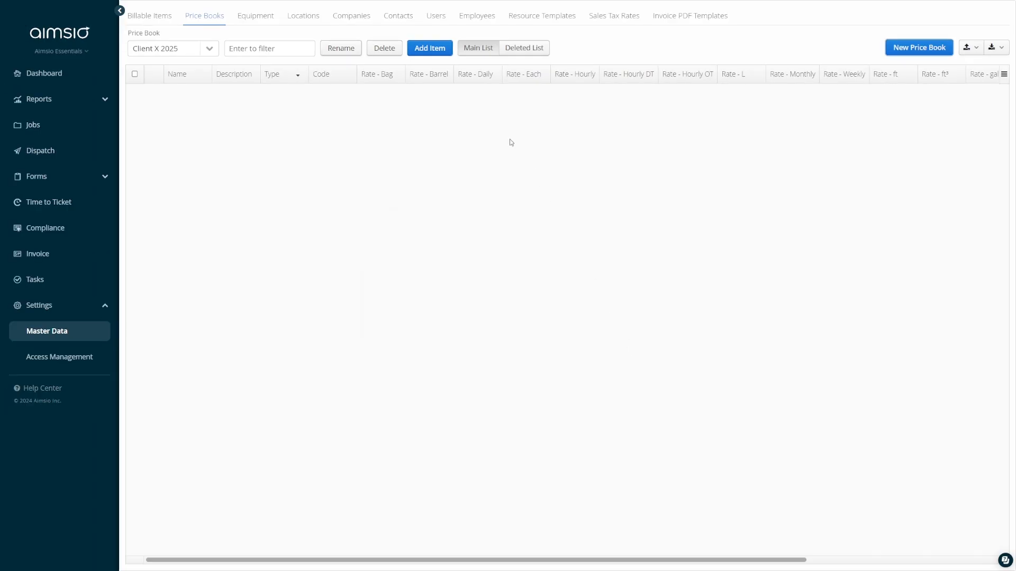
- Add the Backhoe item to the Client X 2025 price book and save the item rate
click(435, 49)
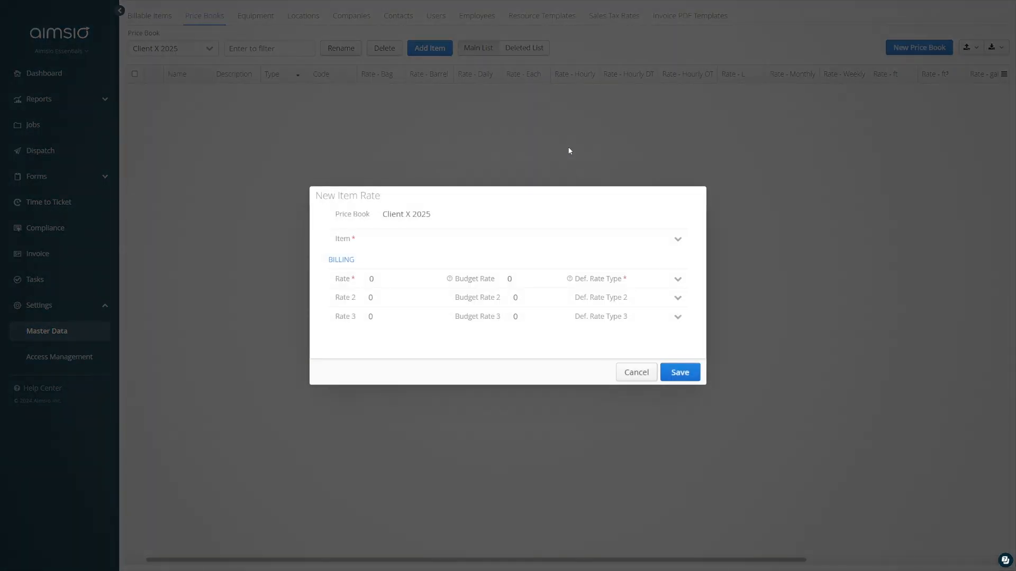
click(678, 242)
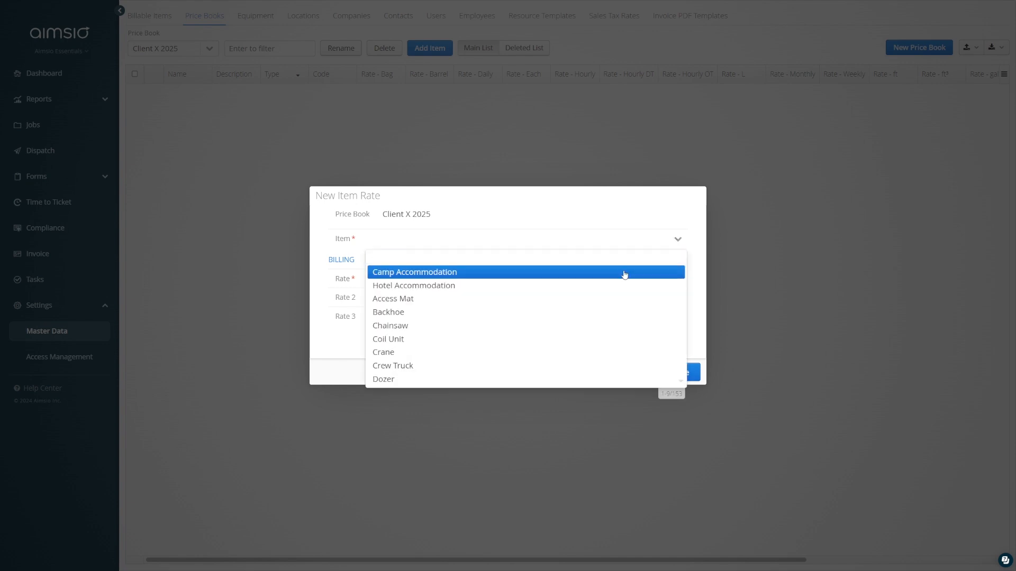
click(618, 312)
click(680, 370)
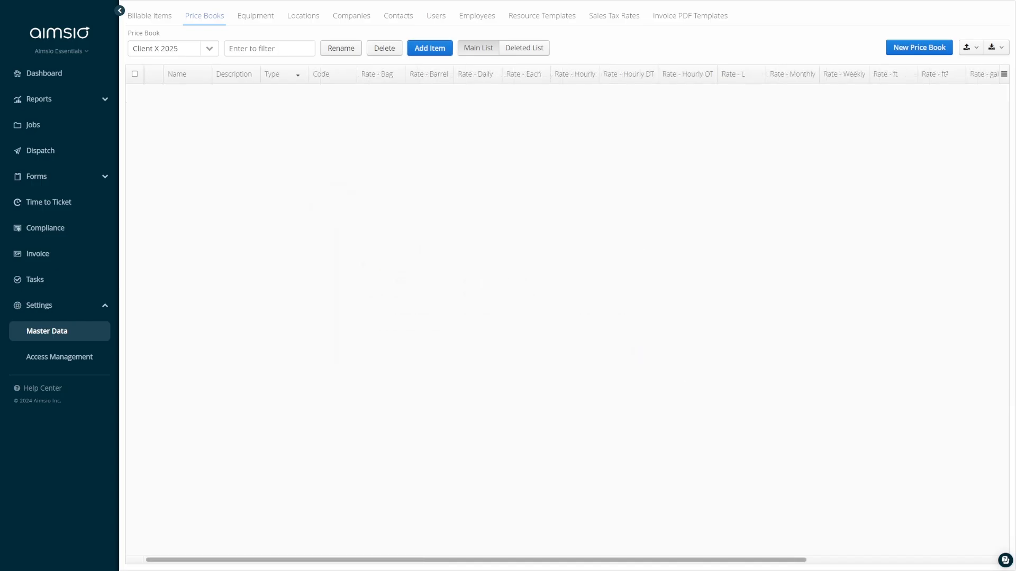
- Start a standard CSV import for the Client X 2025 price book
click(973, 47)
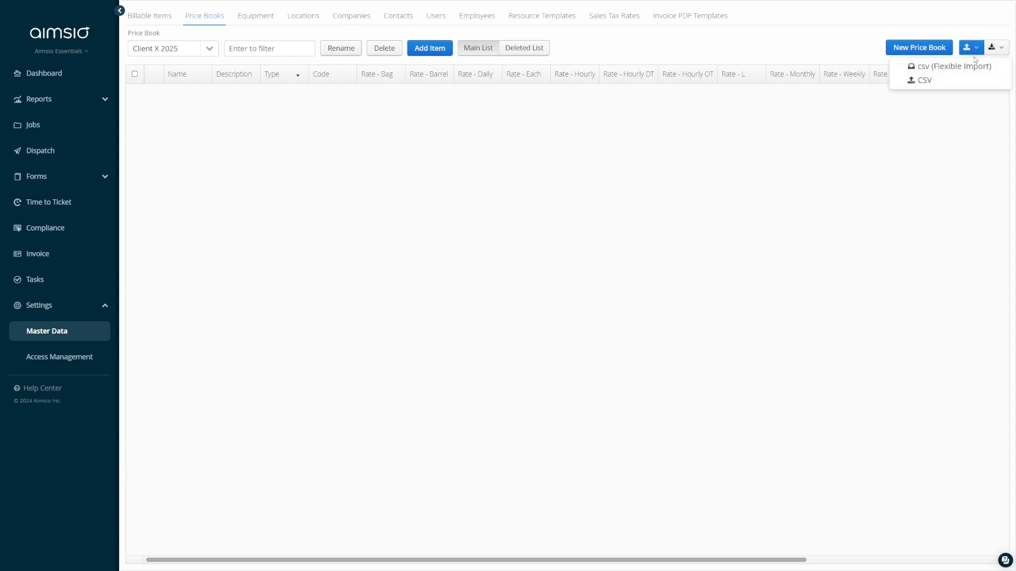
click(968, 82)
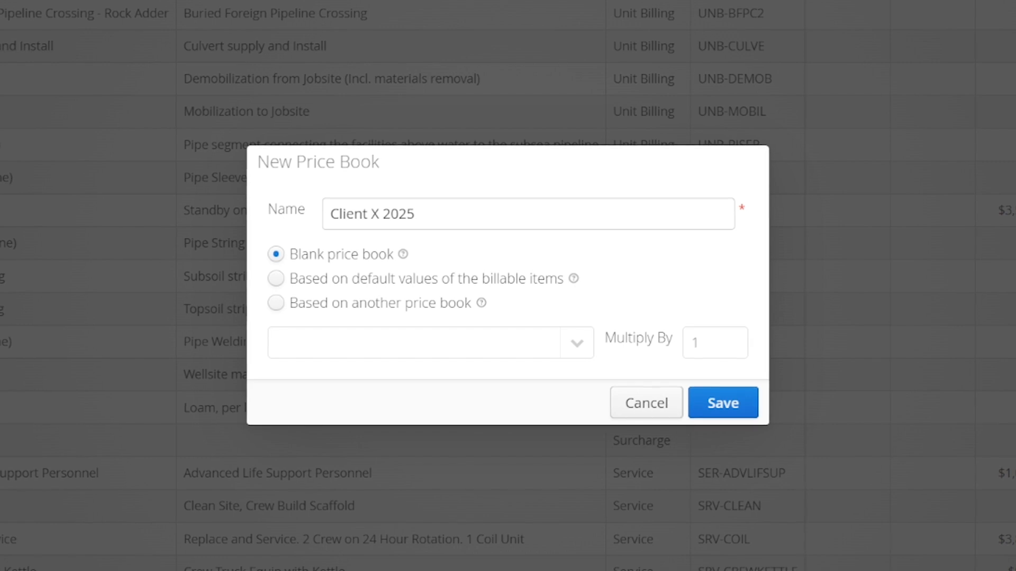
- Base the new Client X 2025 price book on the default values of the billable items and save it
click(275, 280)
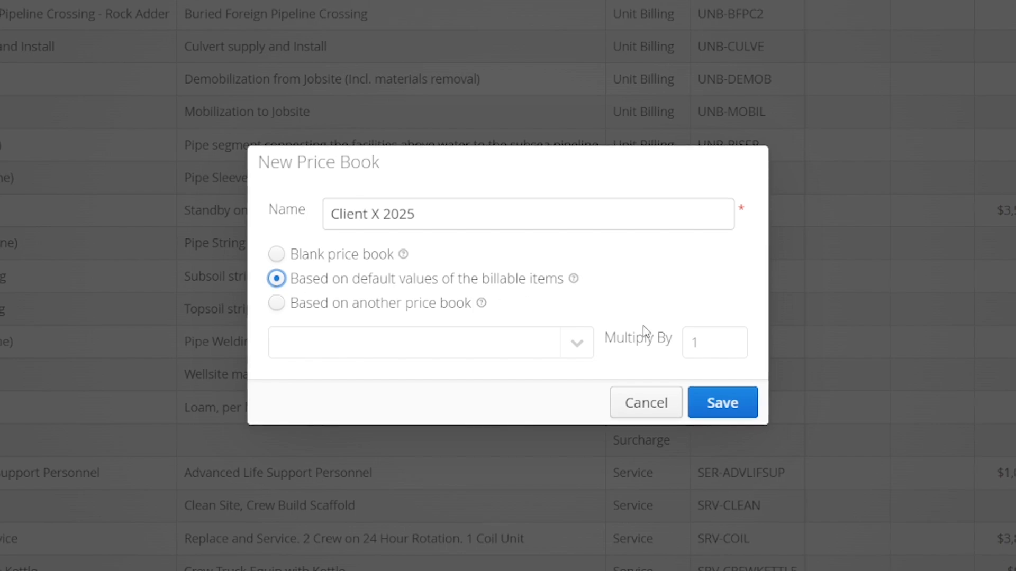
click(724, 400)
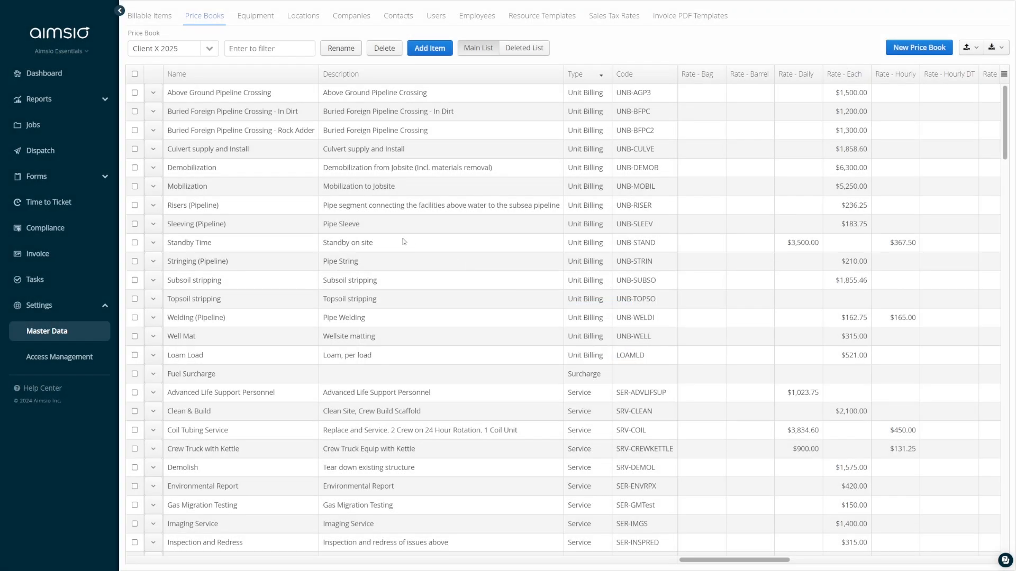
- Edit the Demobilization item's rate in the Client X 2025 price book, replacing its hundreds digit with 5
click(153, 167)
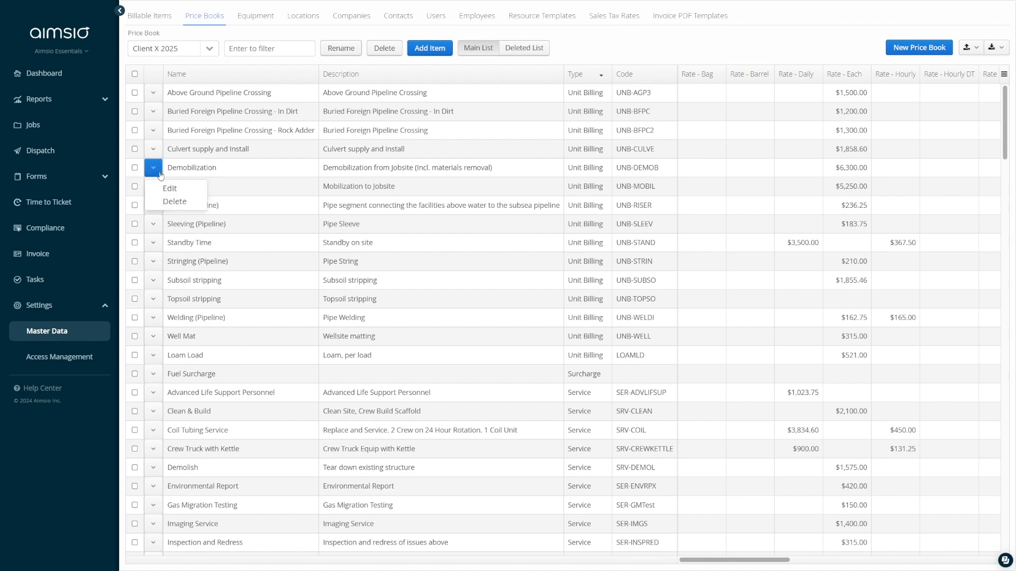
click(167, 189)
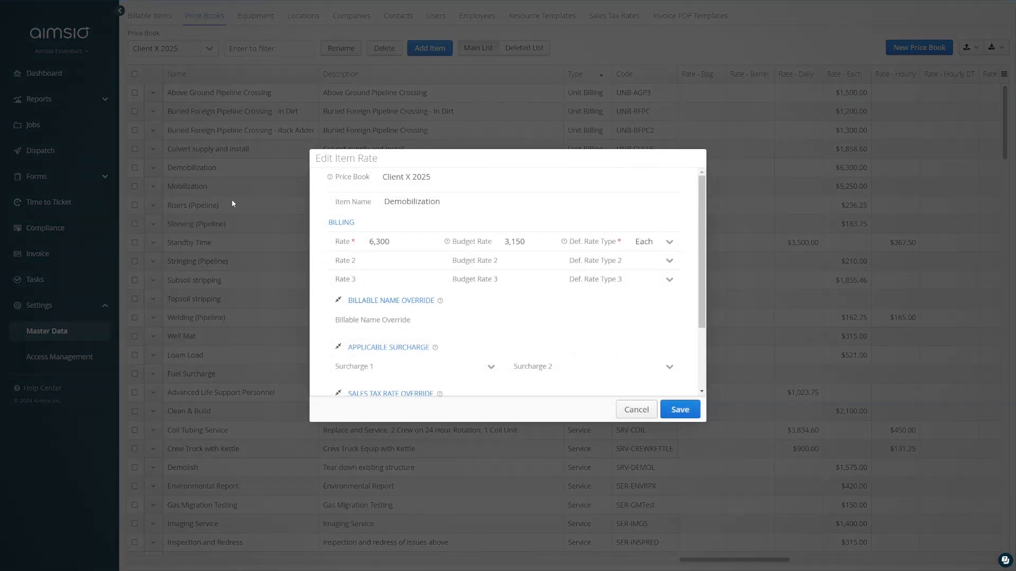
drag(380, 242, 376, 241)
text(5)
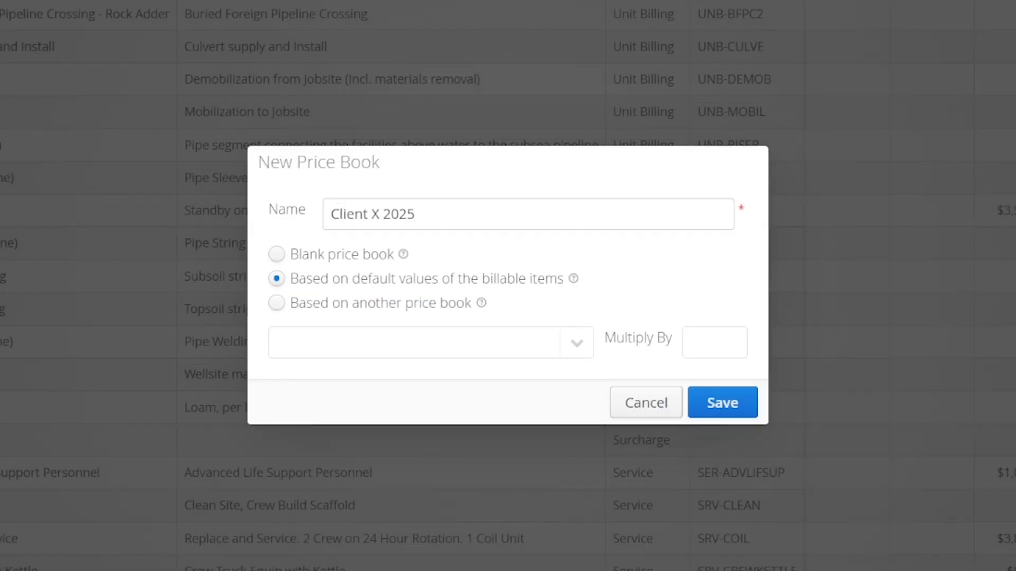
- Base the new Client X 2025 price book on the existing Default price book
click(277, 304)
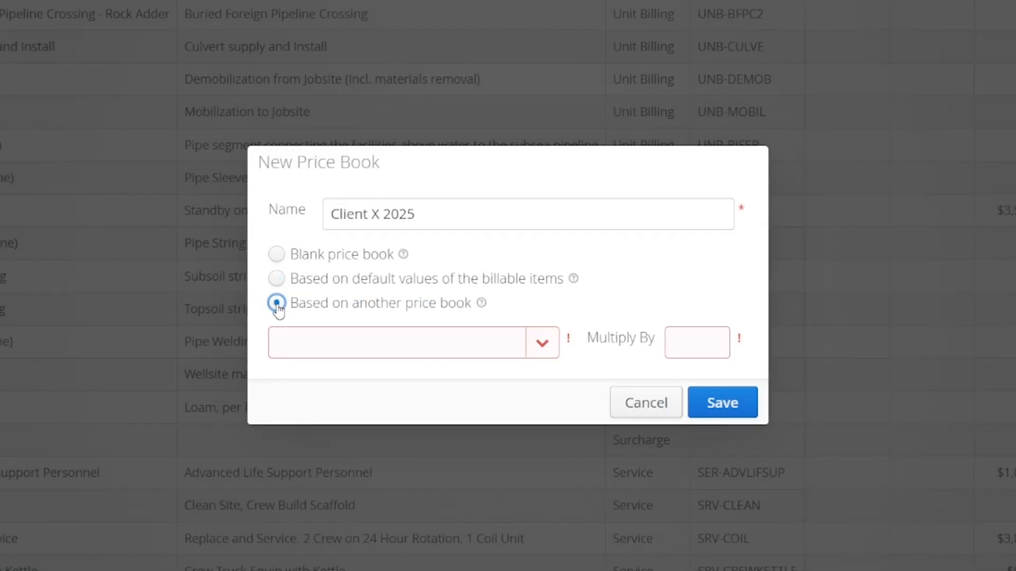
click(541, 344)
click(536, 401)
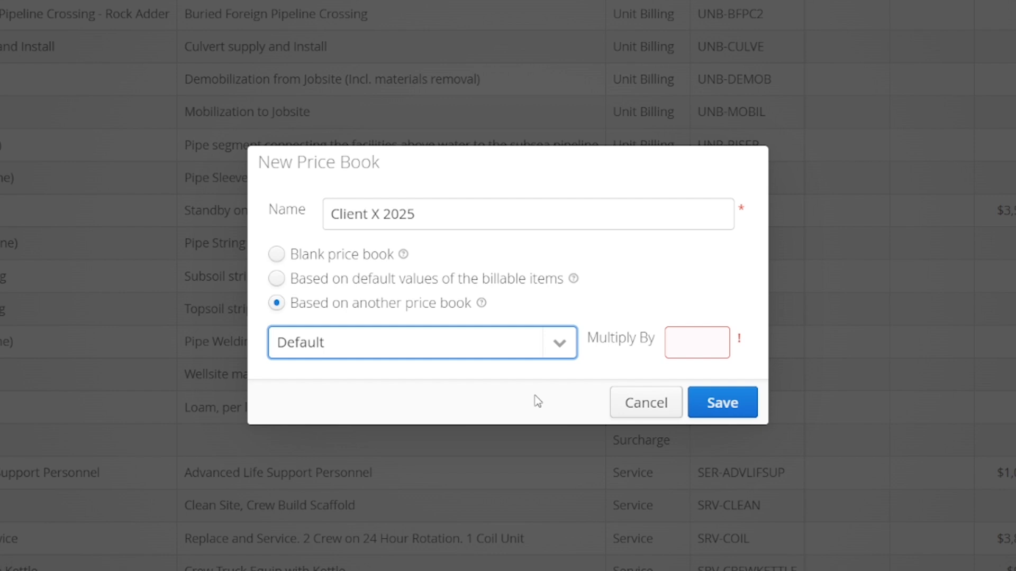
- Try multipliers of 1.2, .9 and .8 for the rates copied into the new price book
click(691, 347)
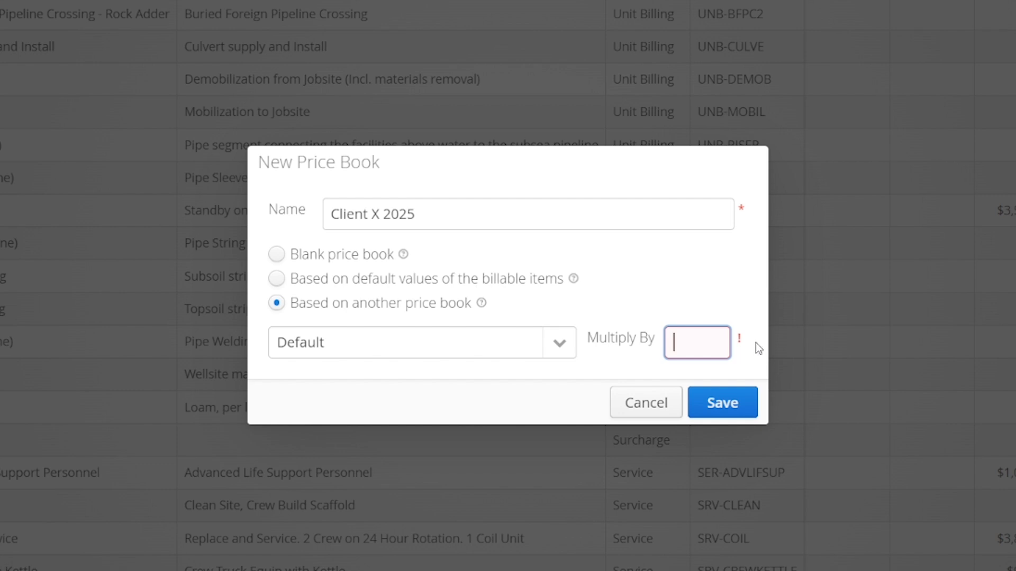
text(1.2)
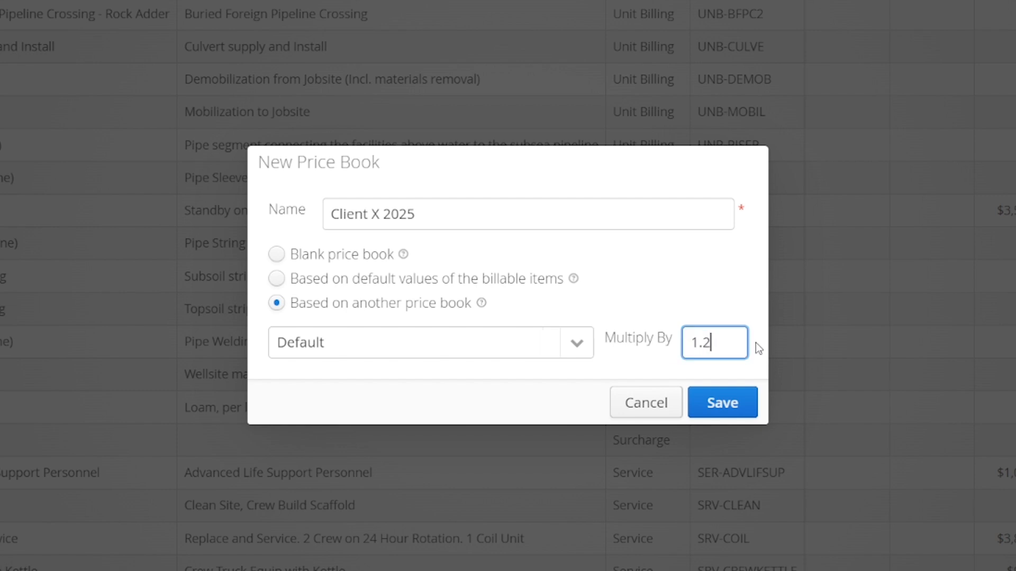
double_click(719, 345)
key(BackSpace)
text(.9)
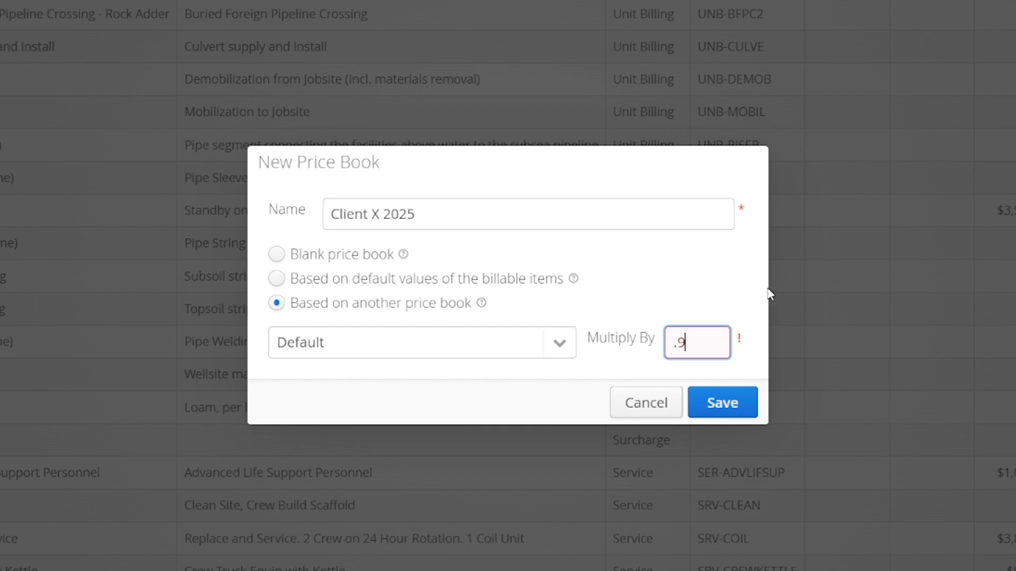
key(BackSpace)
key(BackSpace)
text(.8)
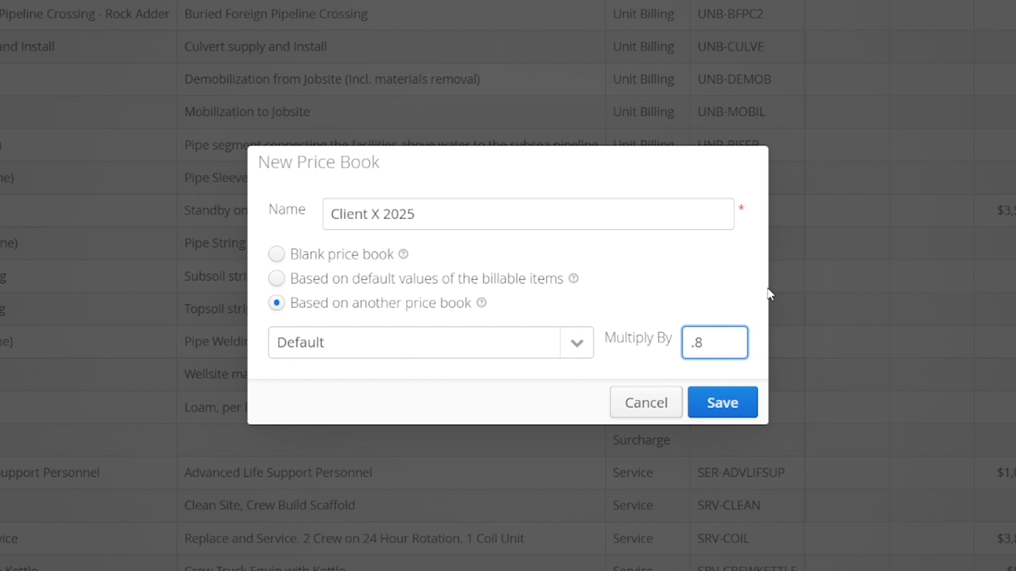
- Set the new price book's multiplier to 1.1 and save the price book
key(ctrl+a)
text(1.1)
click(648, 293)
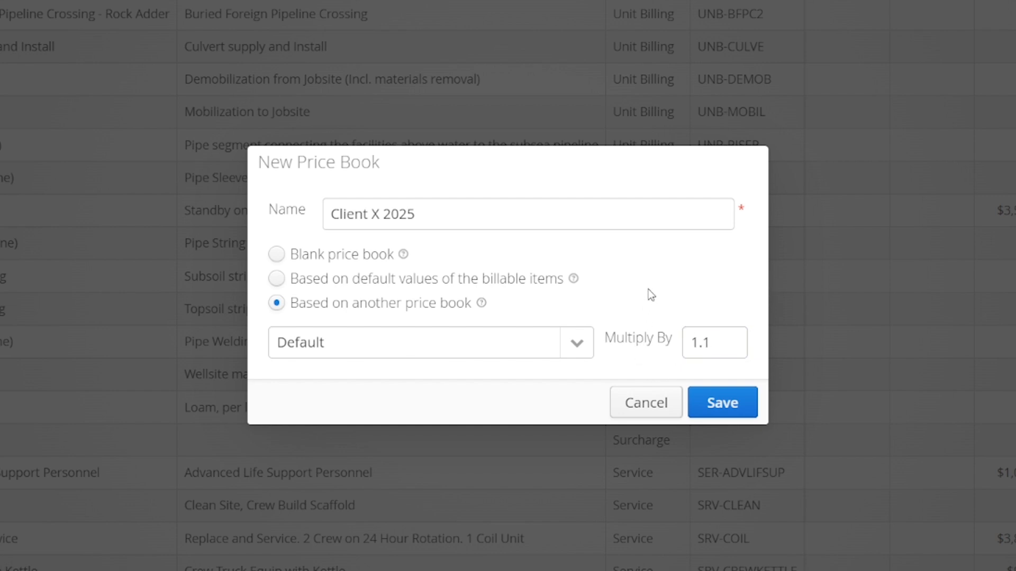
click(710, 403)
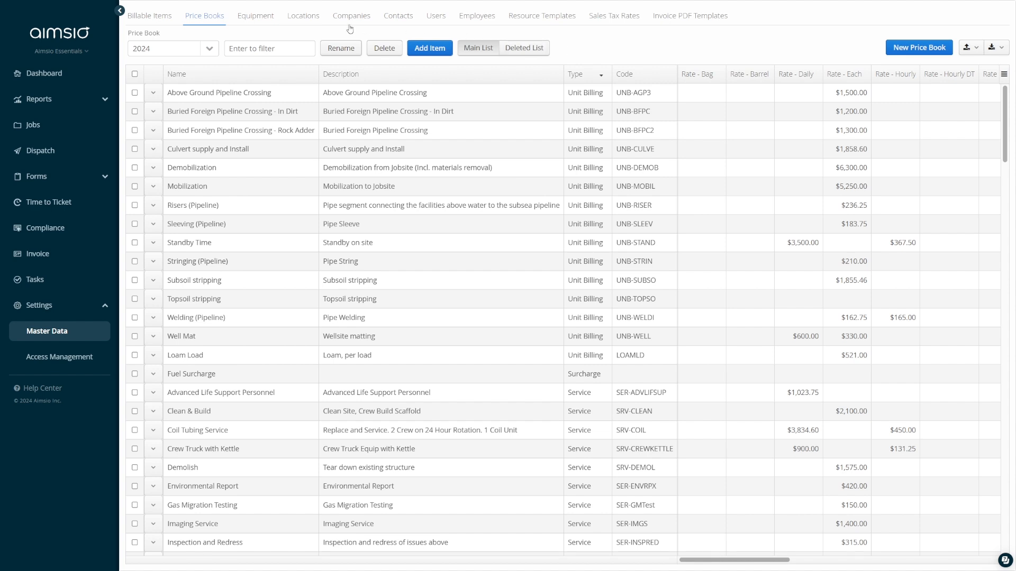
- View the AHV - 1 price book and return to the 2024 price book
click(209, 49)
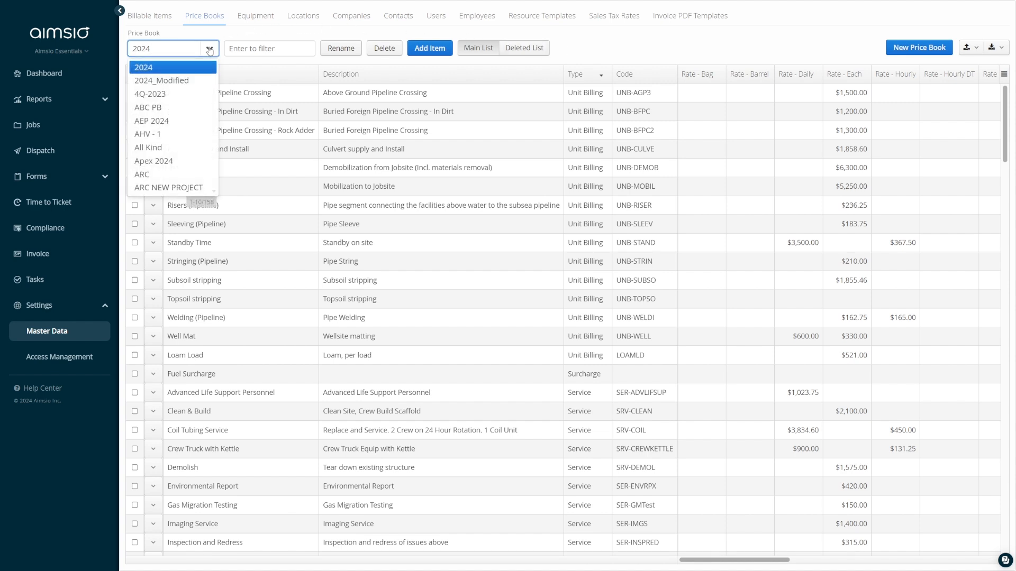
click(173, 134)
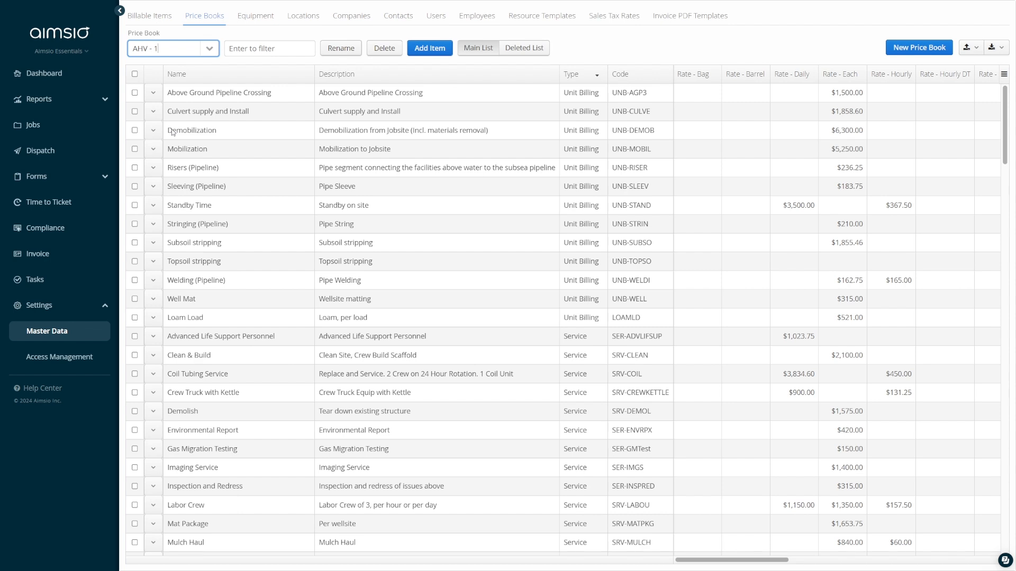
click(211, 51)
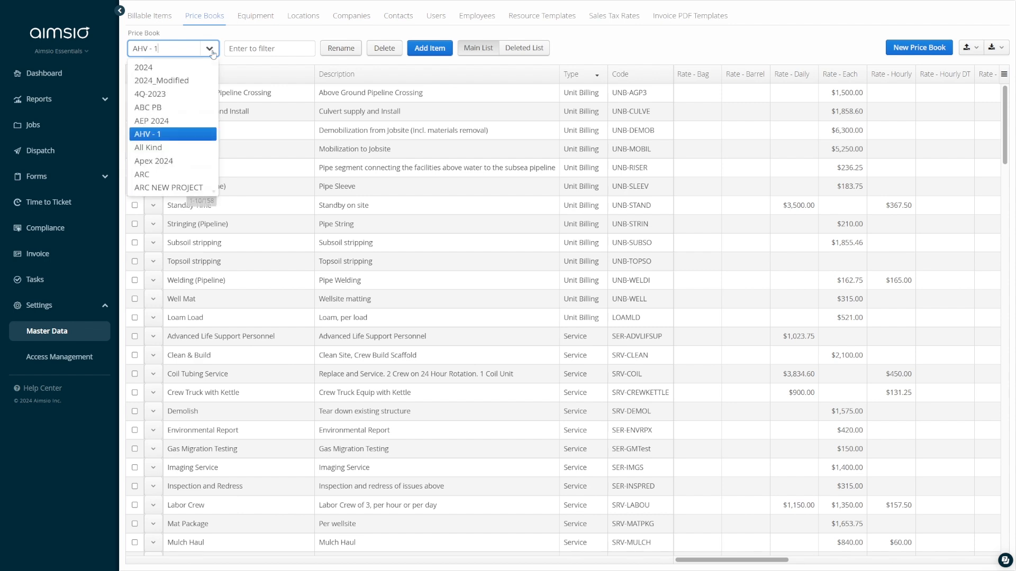
click(170, 68)
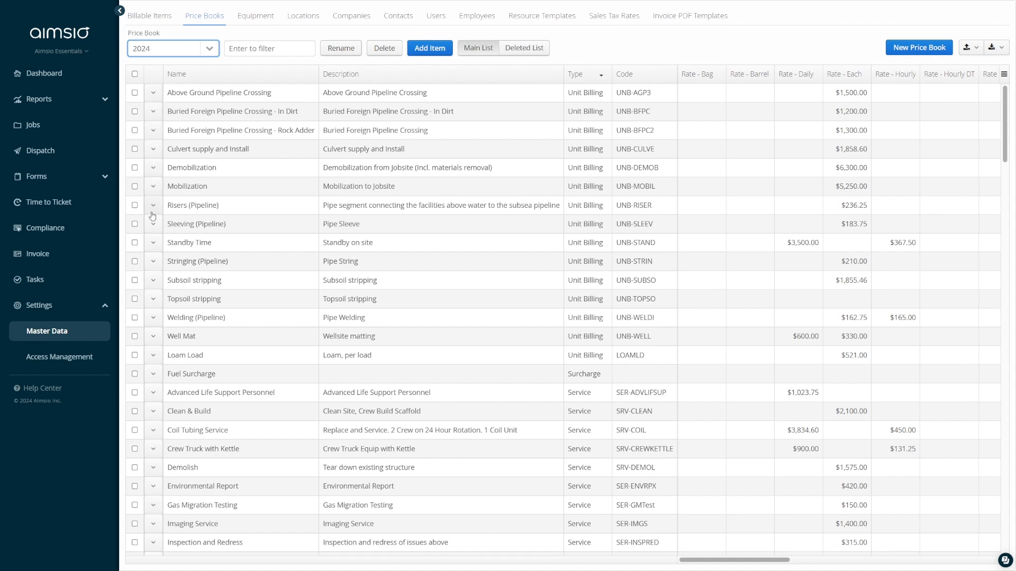
- Change the Standby Time rates in the 2024 price book to 375 hourly and 3,750 daily, and save them
click(153, 242)
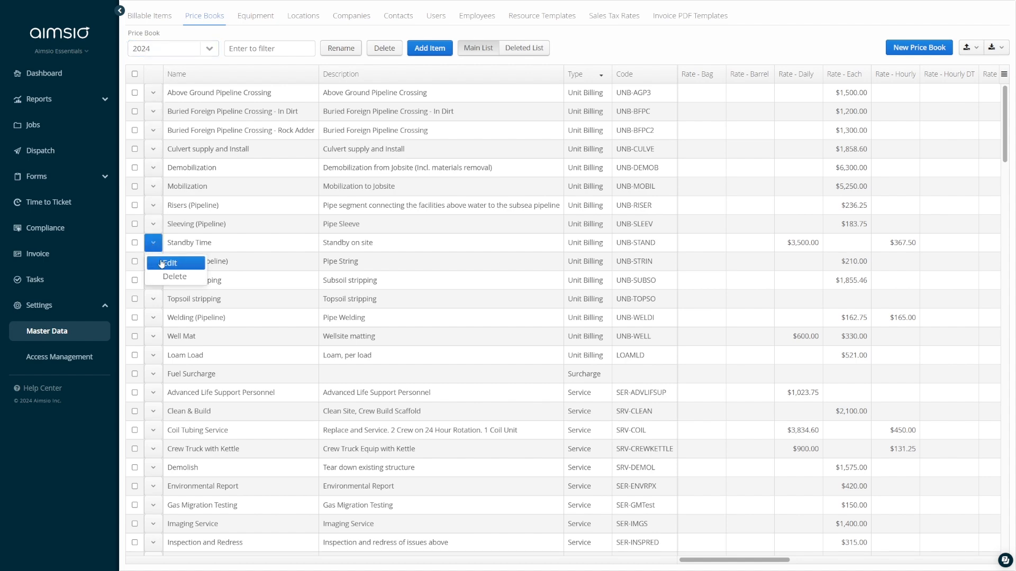
click(162, 262)
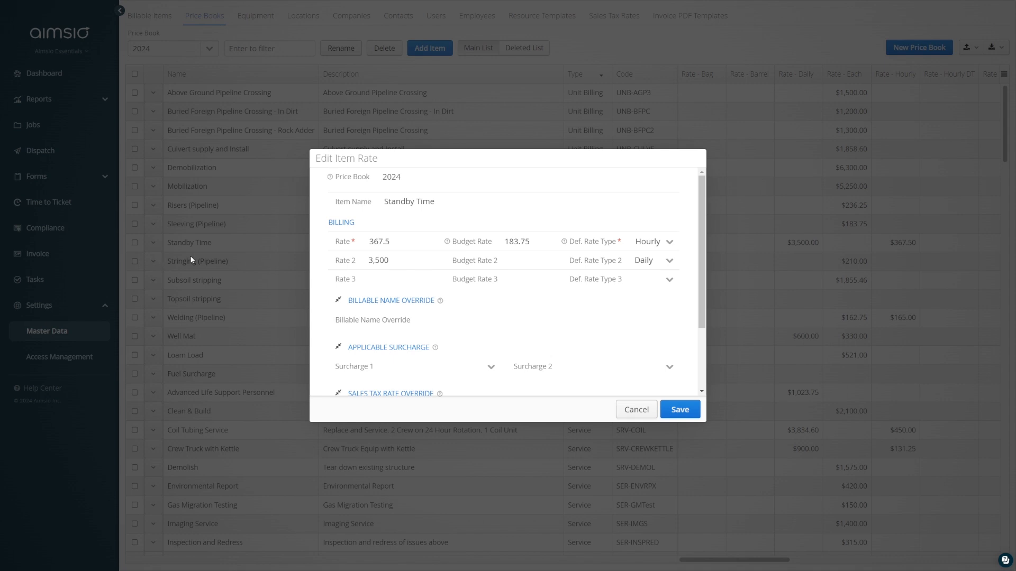
drag(376, 262, 401, 259)
text(750)
drag(372, 241, 394, 238)
text(75)
click(689, 414)
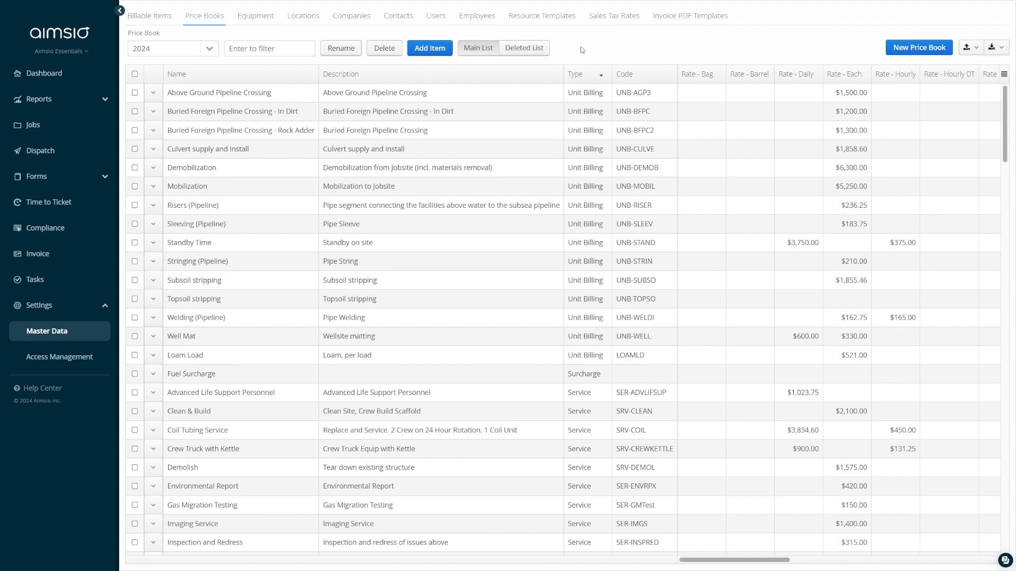
- Open the Chainsaw billable item for editing and show the price books that track it
click(159, 19)
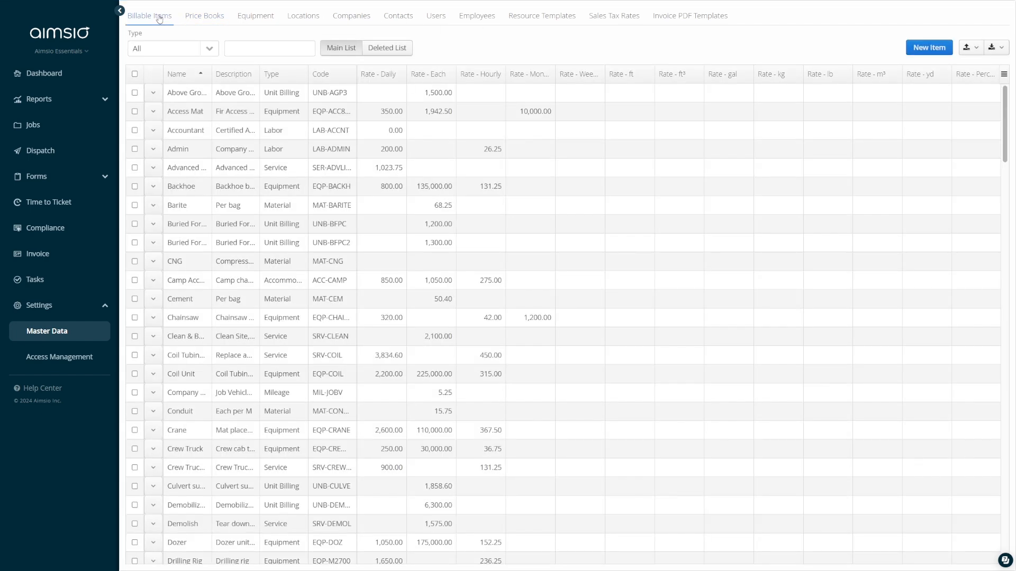
click(153, 318)
click(163, 338)
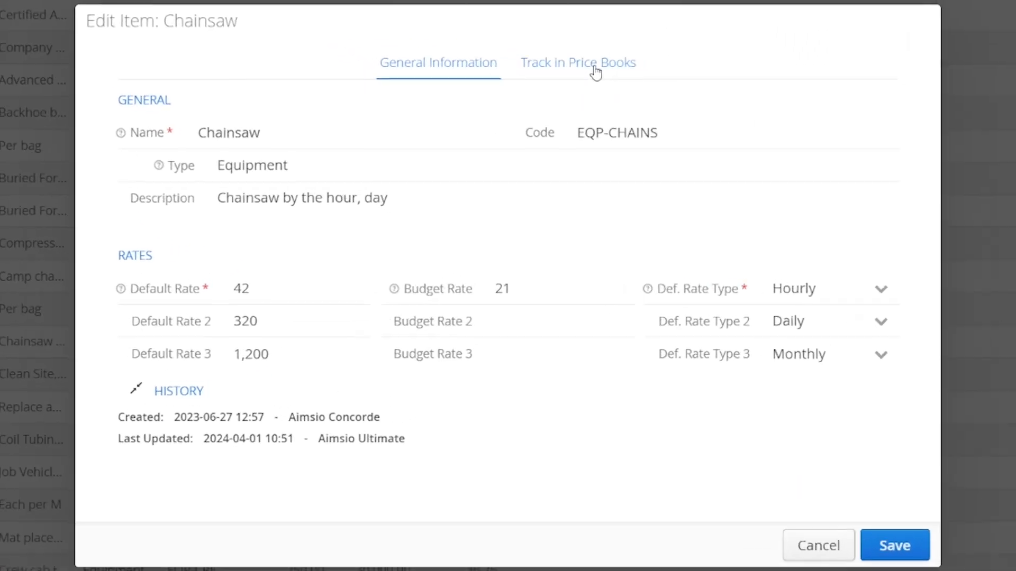
click(596, 71)
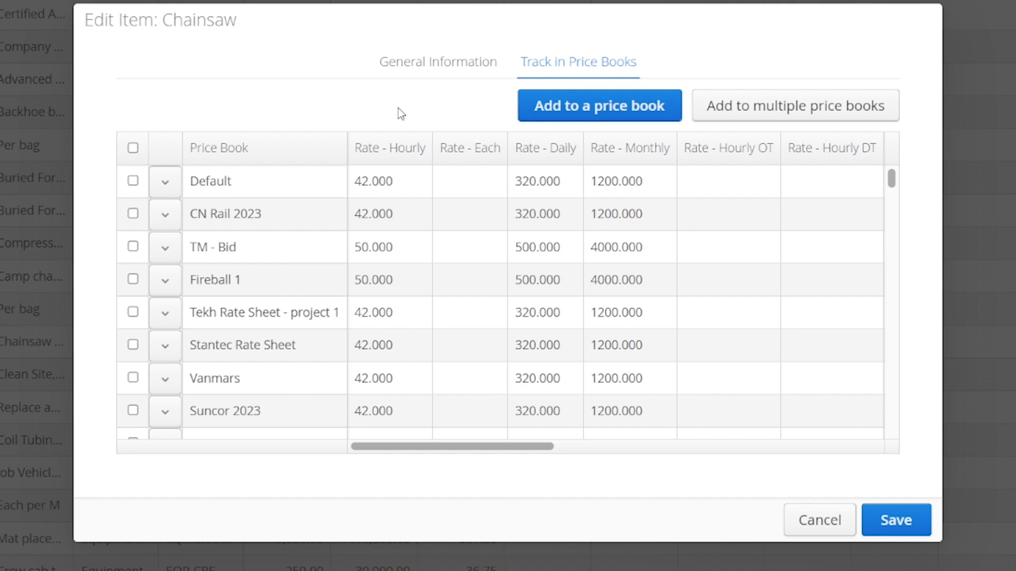
- Edit the Chainsaw rates for the TM - Bid and Fireball 1 price books together, setting the first rate to 60 Hourly
click(135, 247)
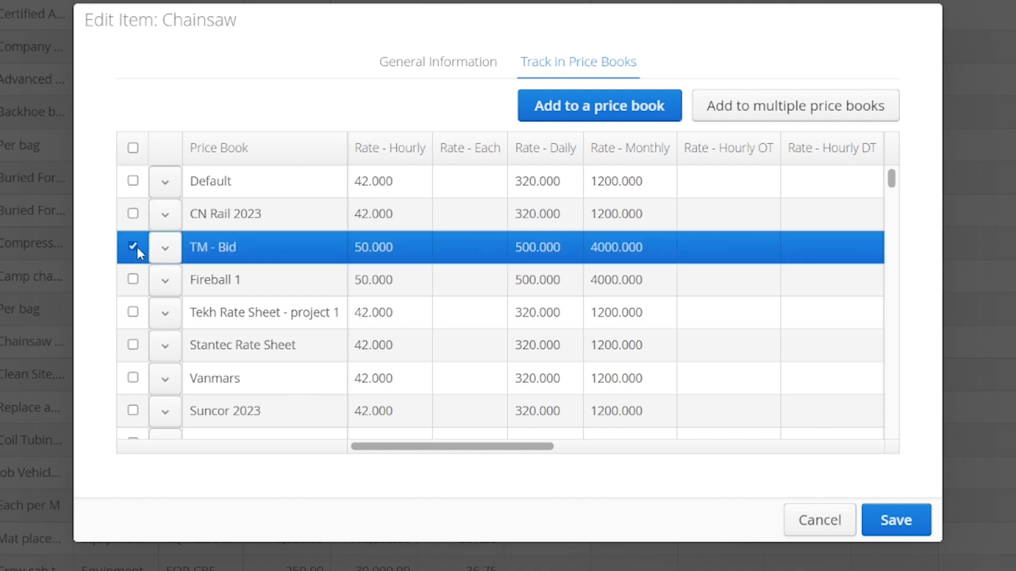
click(132, 279)
right_click(258, 251)
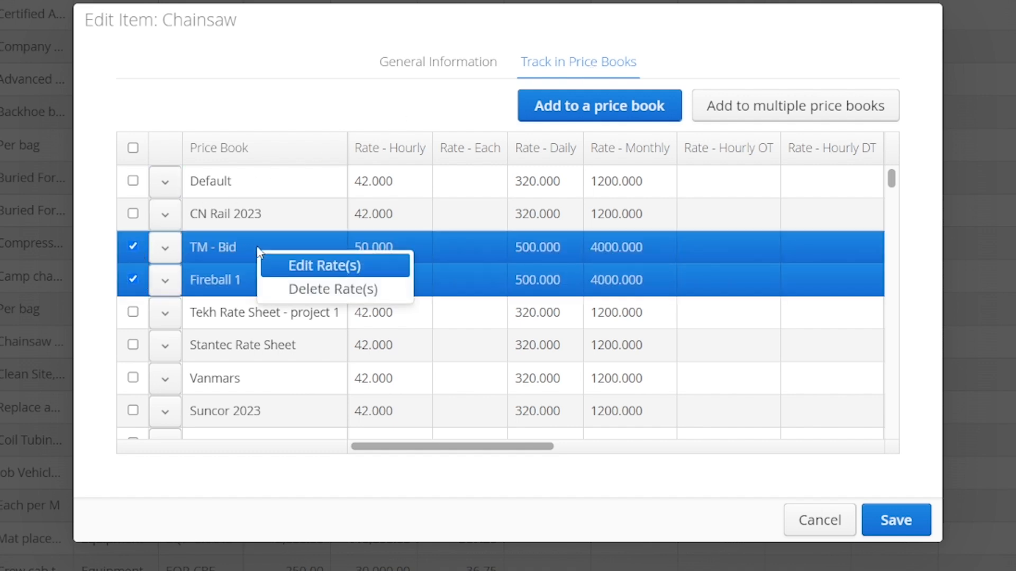
click(300, 269)
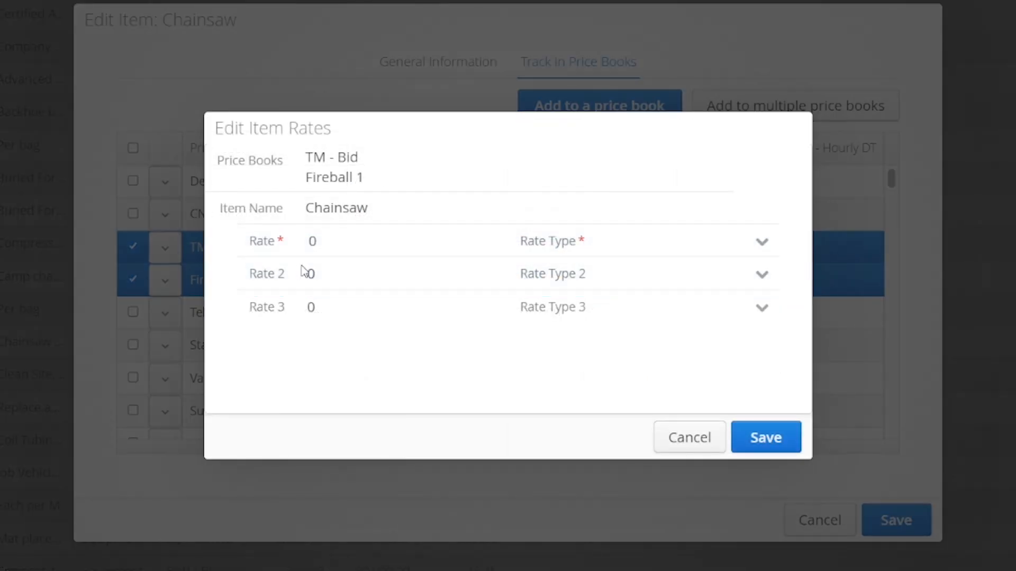
drag(324, 241, 297, 245)
text(60)
key(Tab)
text(Hour)
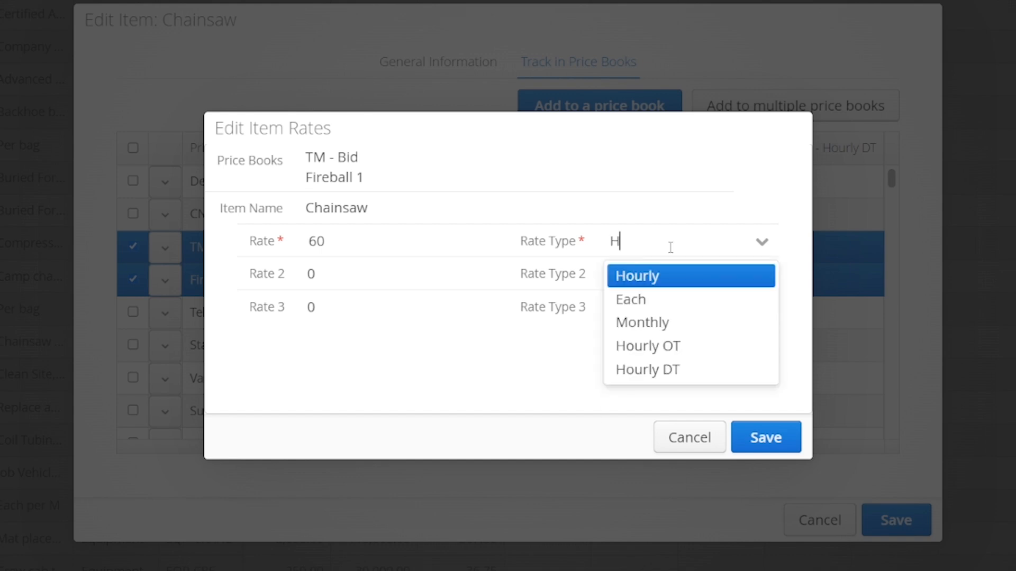
click(681, 276)
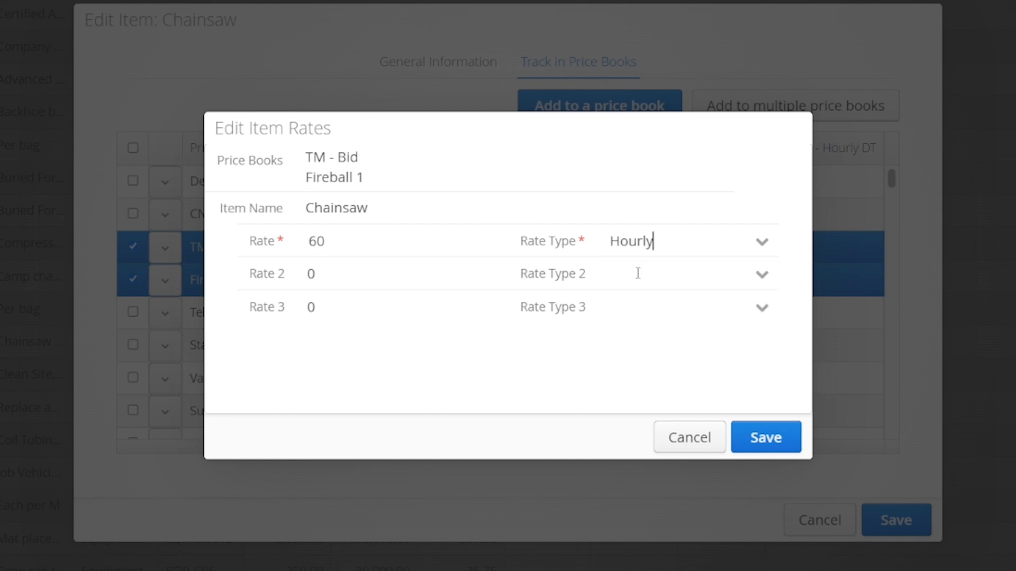
- Set the second Chainsaw rate to 300 Daily and save the rates for both selected price books
drag(318, 274, 290, 284)
text(300)
click(632, 274)
text(Dail)
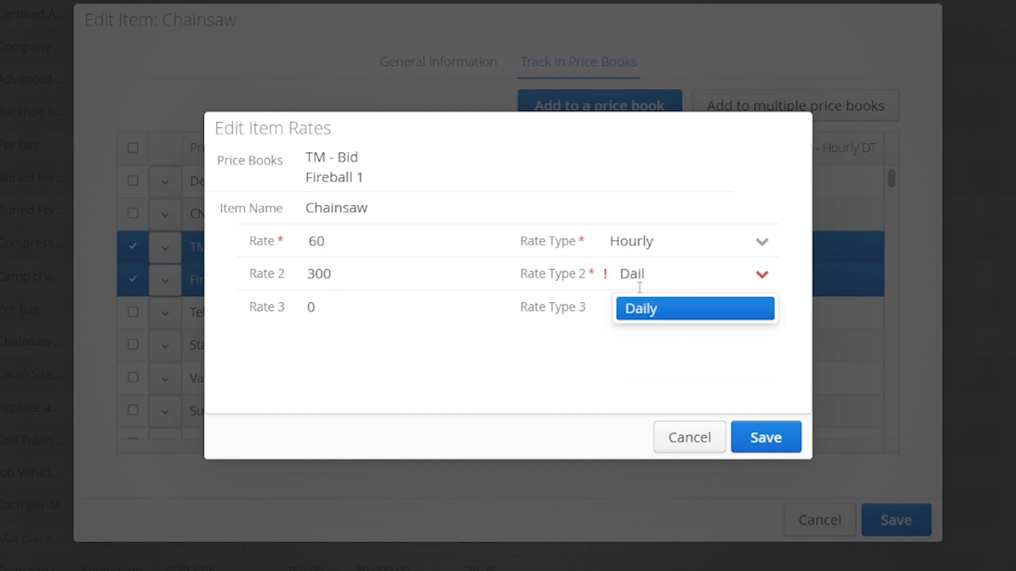
click(640, 312)
click(765, 433)
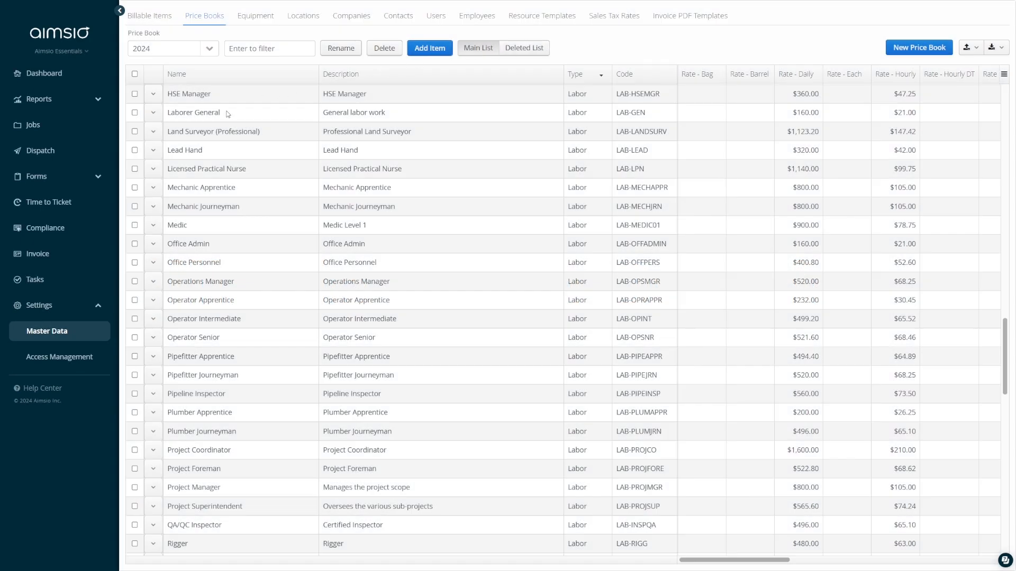
- Edit the Lead Hand rate in the 2024 price book and enter Team Lead as its billable name override
click(155, 153)
click(160, 171)
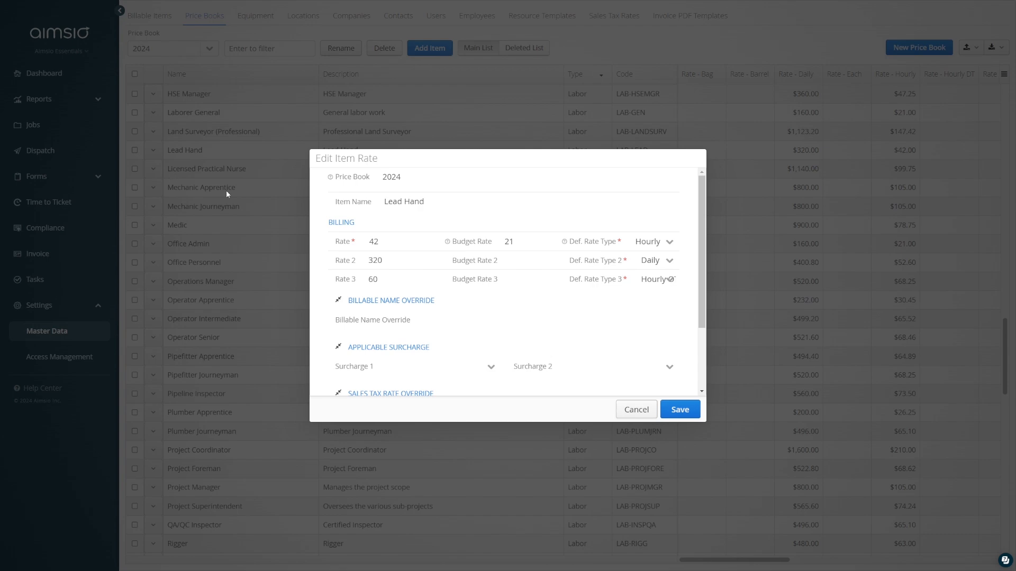
click(436, 319)
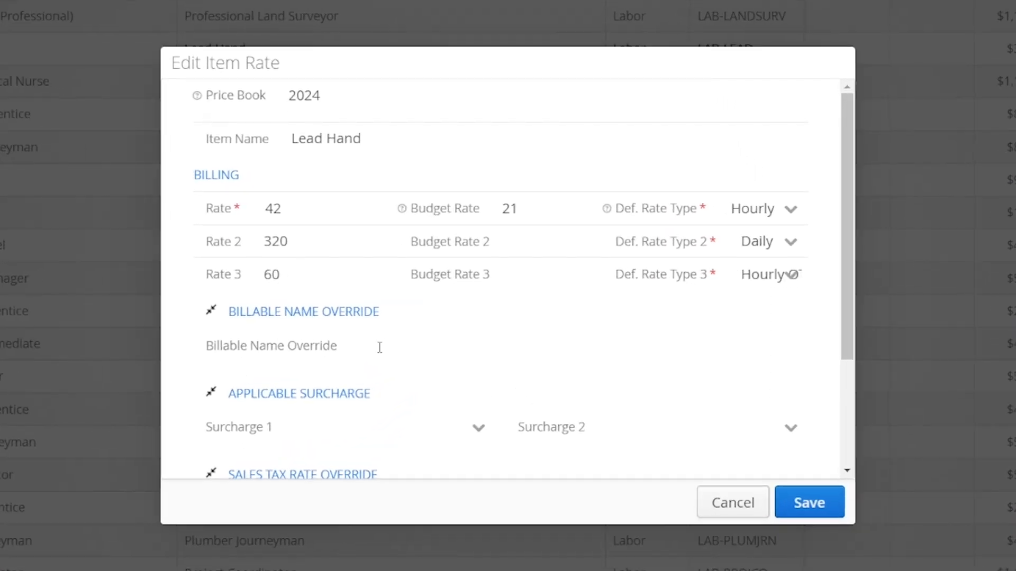
text(Team Lead)
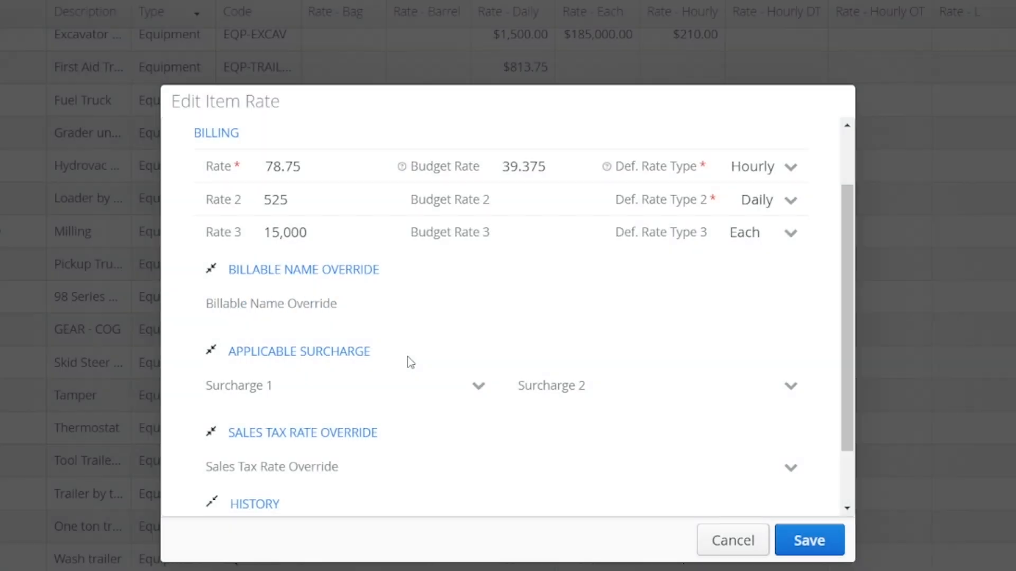
- Choose Fuel Surcharge as Surcharge 1 for the equipment item with the 78.75 hourly rate
click(483, 392)
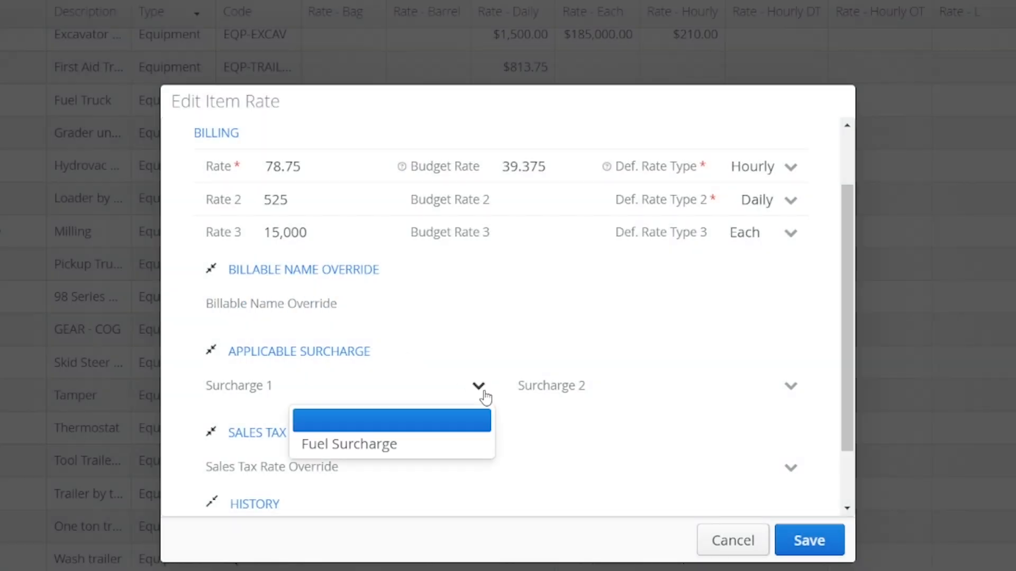
click(474, 444)
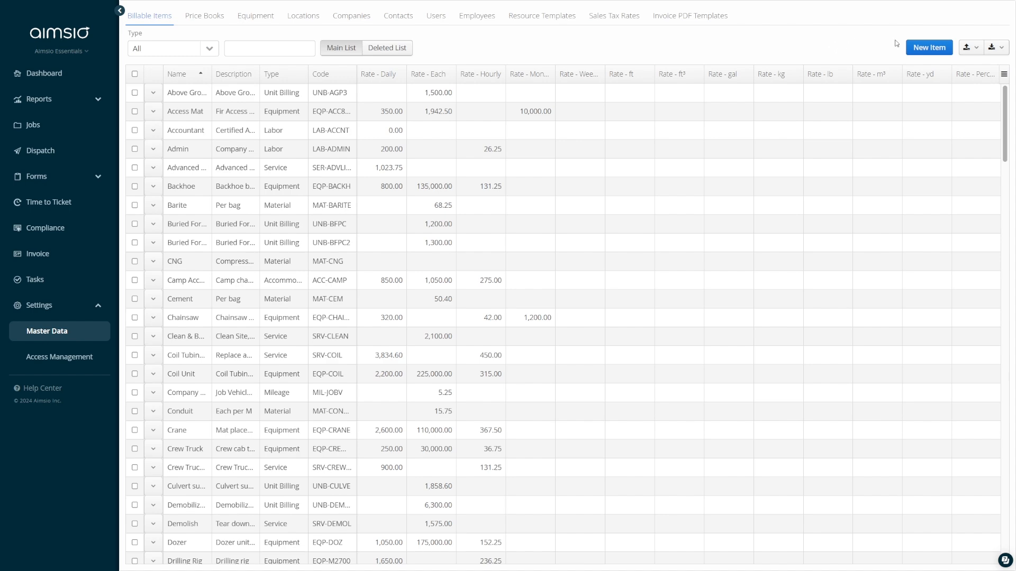
- Create a new billable item of type Surcharge and name it Environment Fee
click(925, 48)
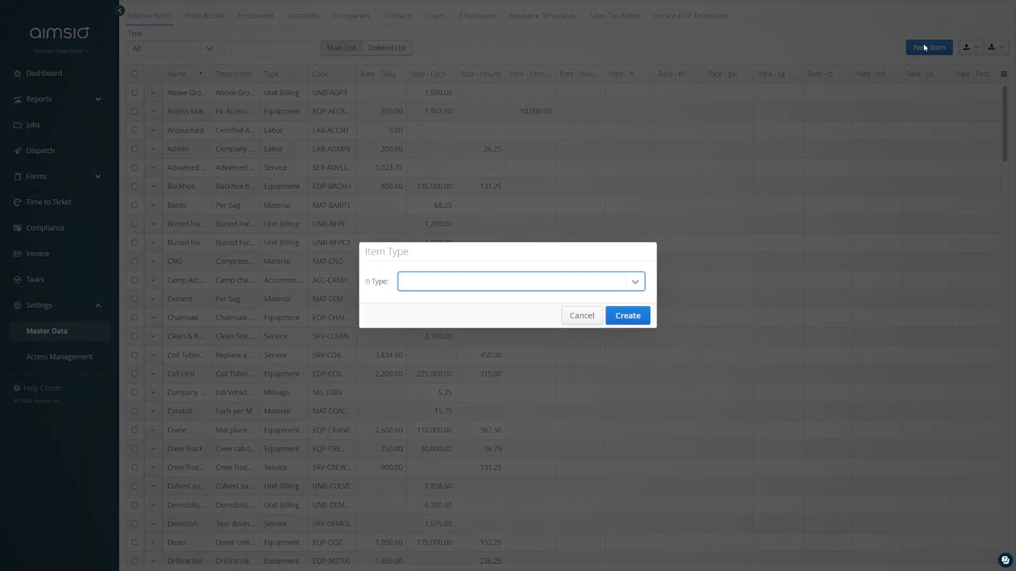
click(638, 282)
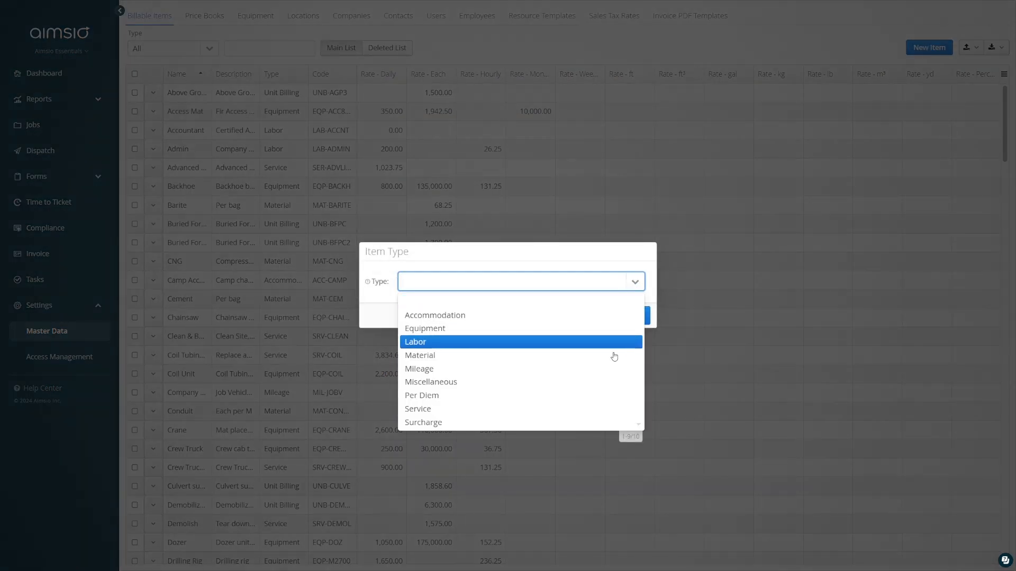
click(605, 423)
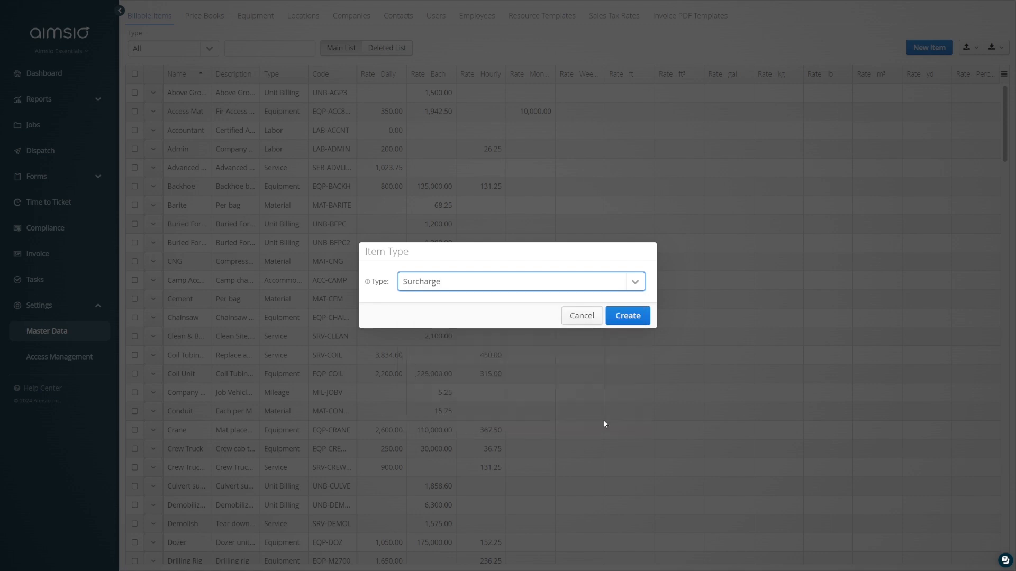
click(623, 320)
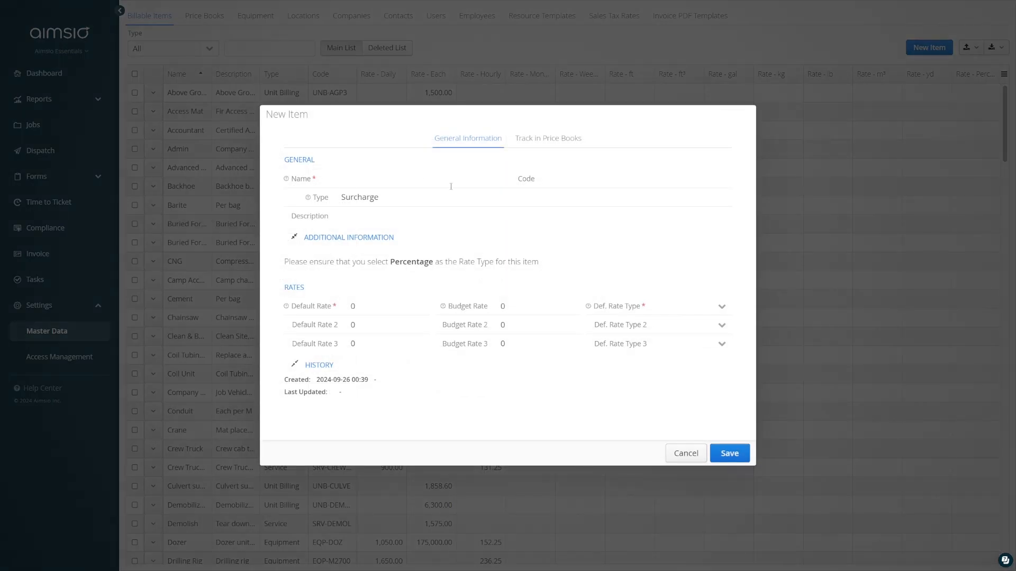
click(422, 175)
text(Environment Fee)
- Set the Environment Fee's default rate type to Percentage and its default rate to 5, and save the item
click(659, 304)
text(Per)
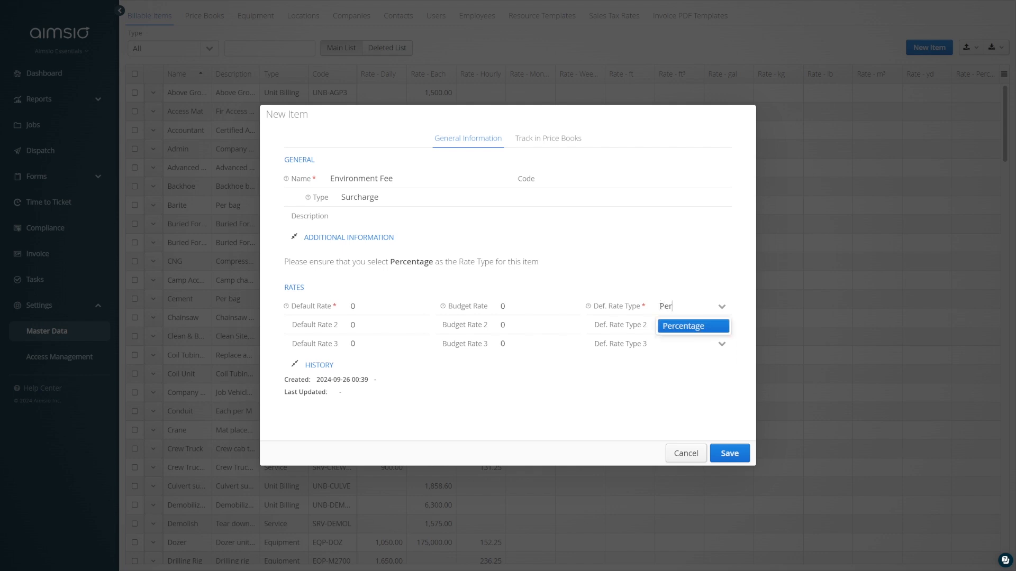
click(680, 328)
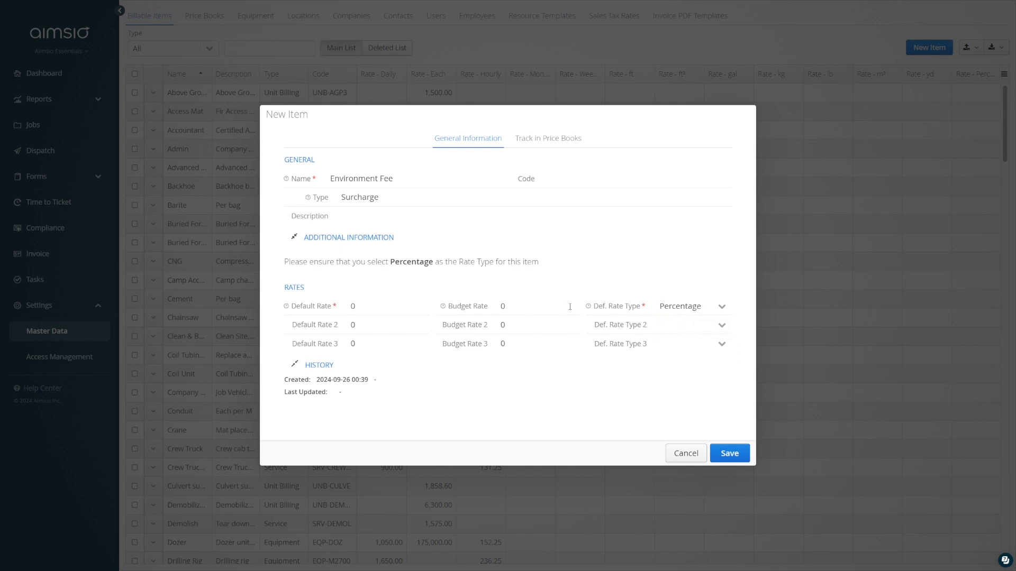
click(373, 308)
text(5)
click(739, 455)
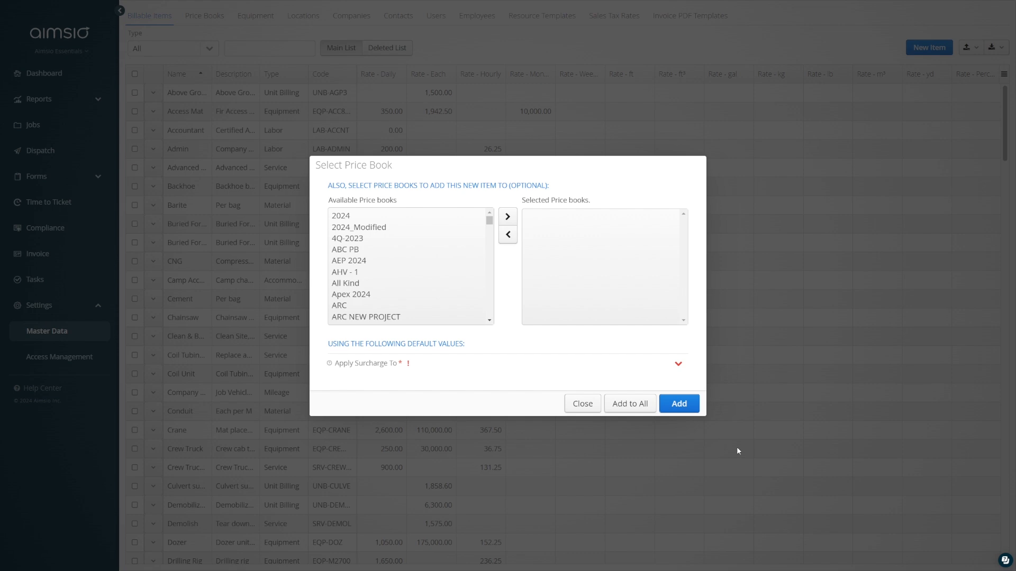
- Add the Environment Fee to the 2024 price book, applying the surcharge to Applicable Billable Items
click(386, 218)
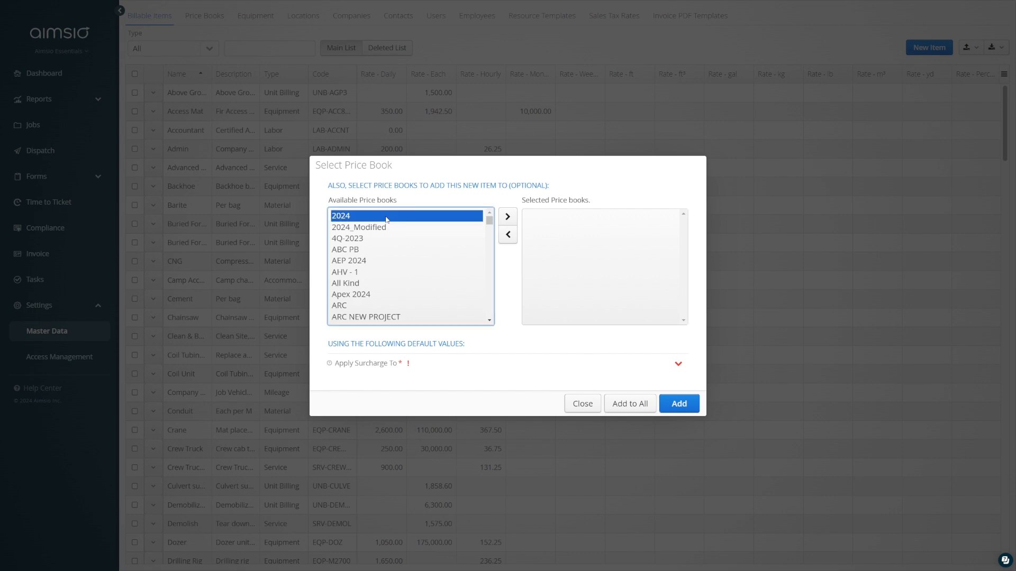
click(507, 217)
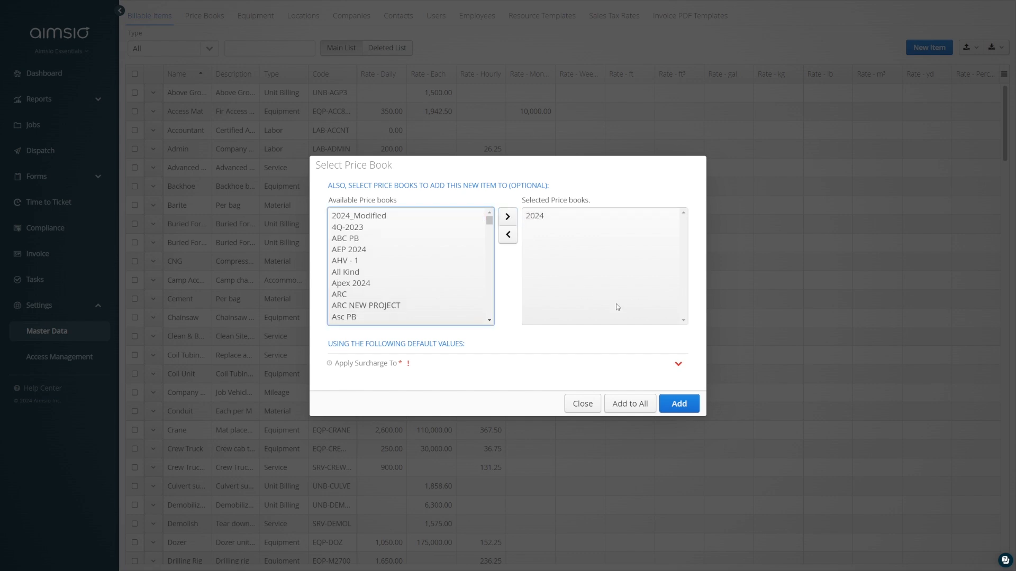
click(677, 361)
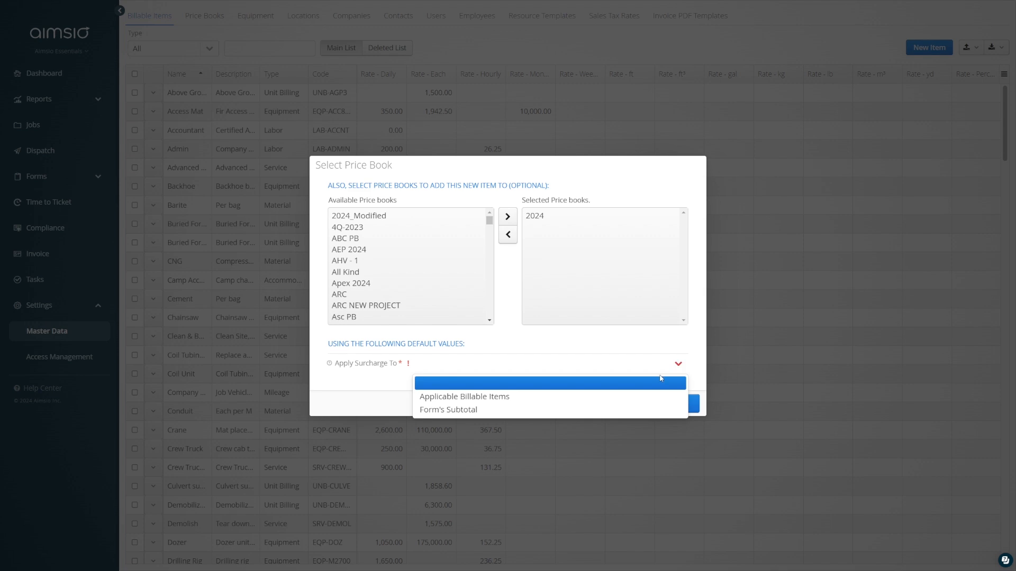
click(657, 396)
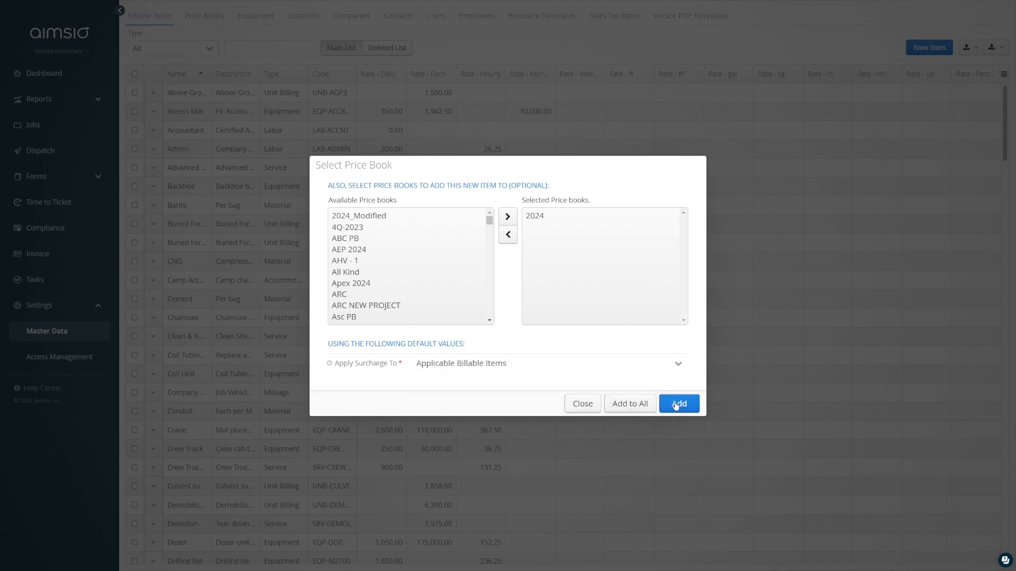
click(676, 406)
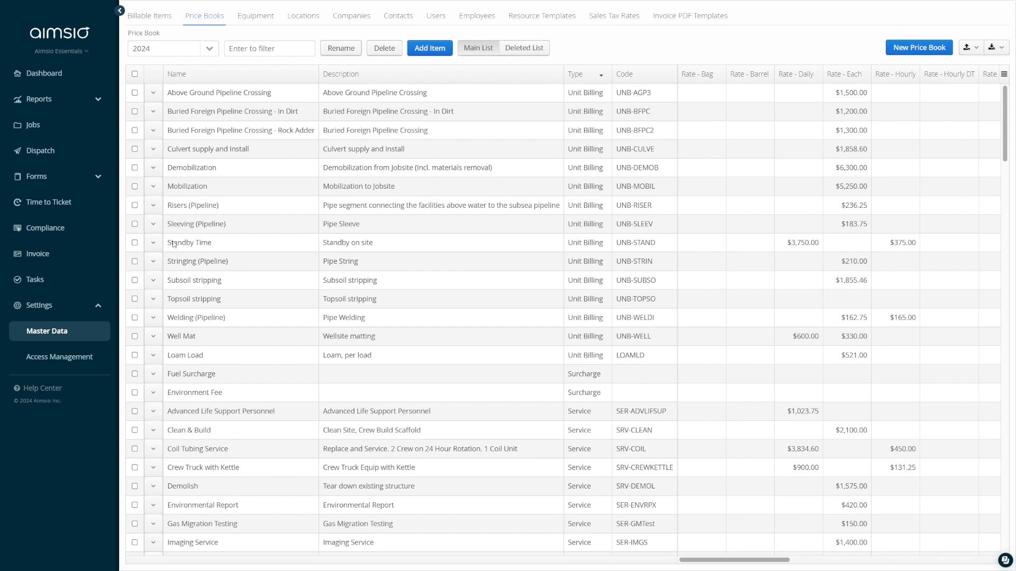
- Edit the Loam Load rate in the 2024 price book and choose Environment Fee as Surcharge 1
click(153, 356)
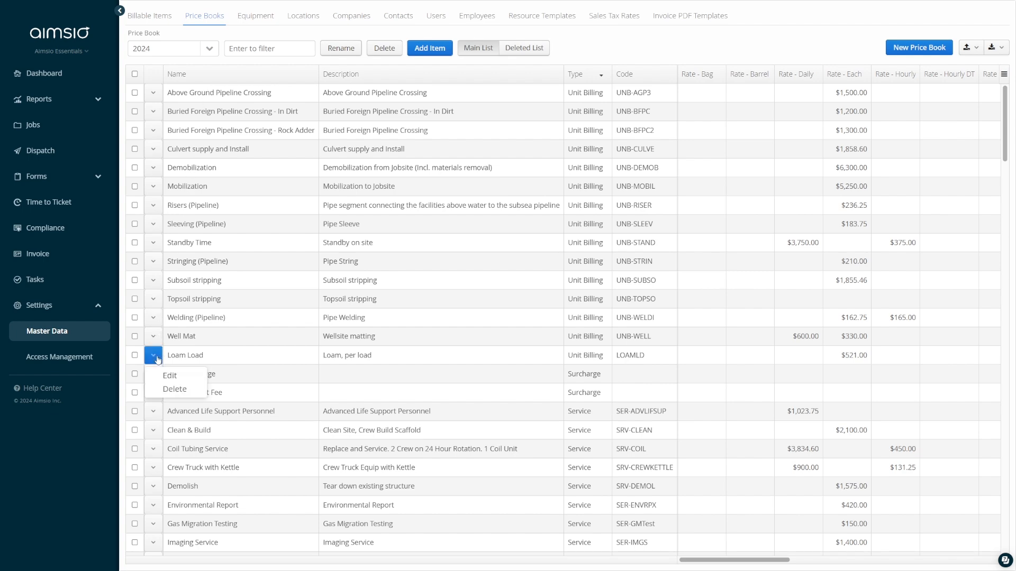
click(169, 373)
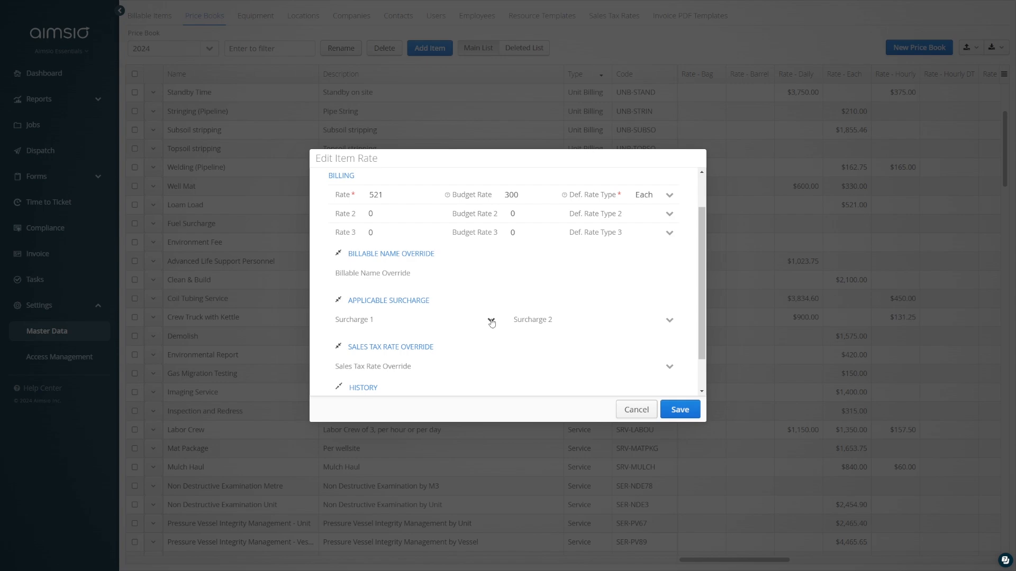
click(491, 321)
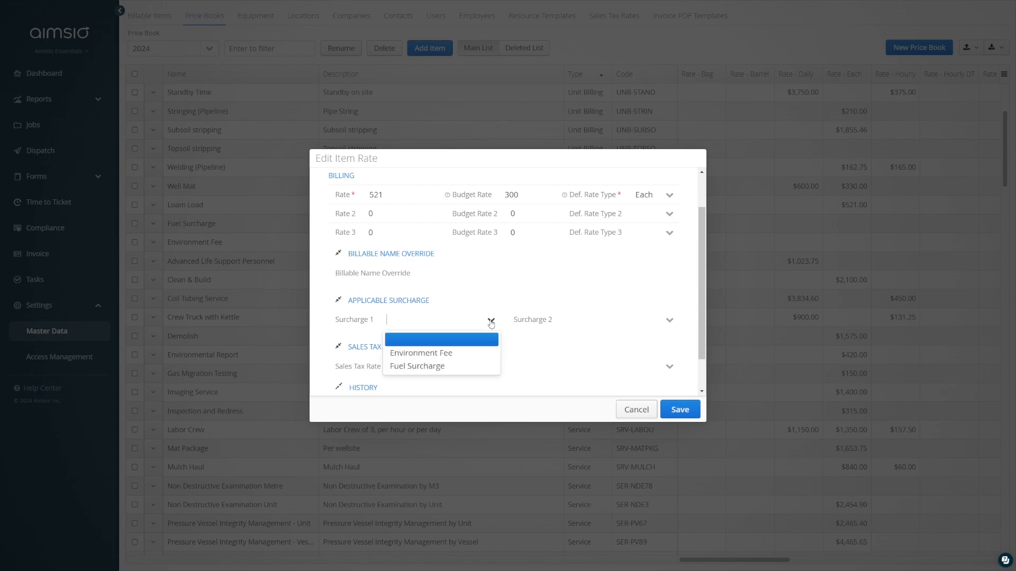
click(479, 352)
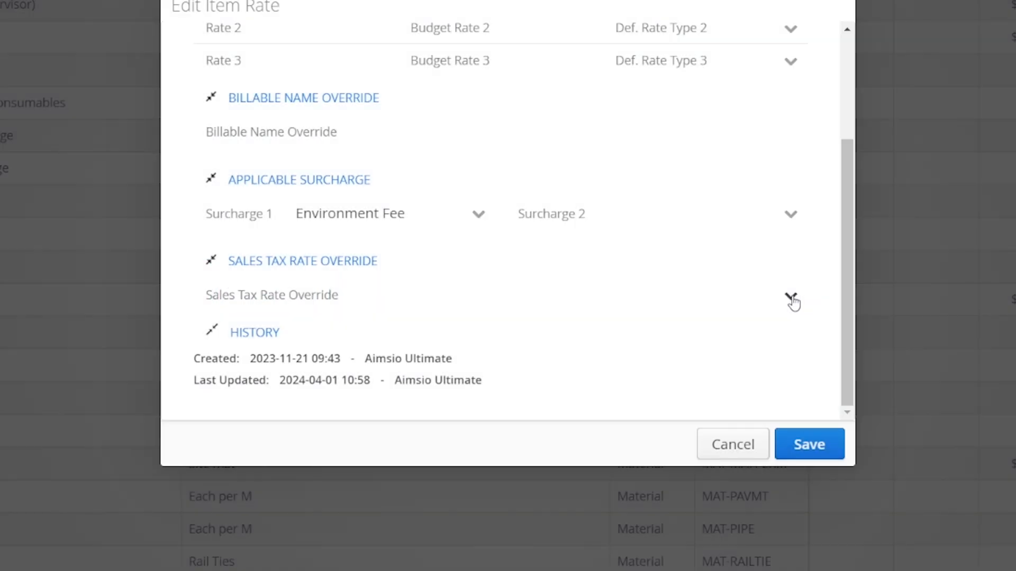
- Set the sales tax rate override to BC PST for the open item that has the Environment Fee surcharge
click(791, 297)
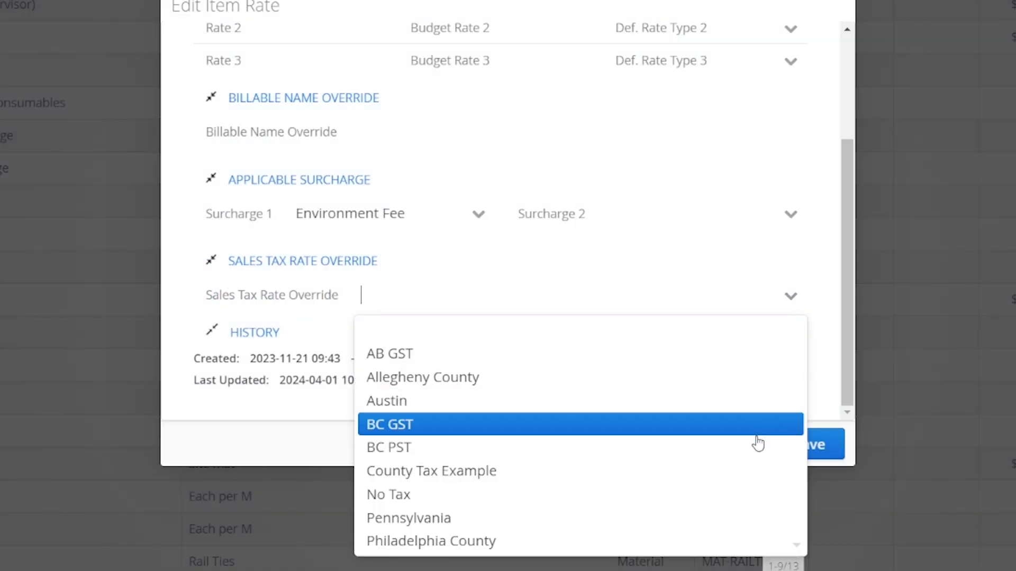
click(756, 449)
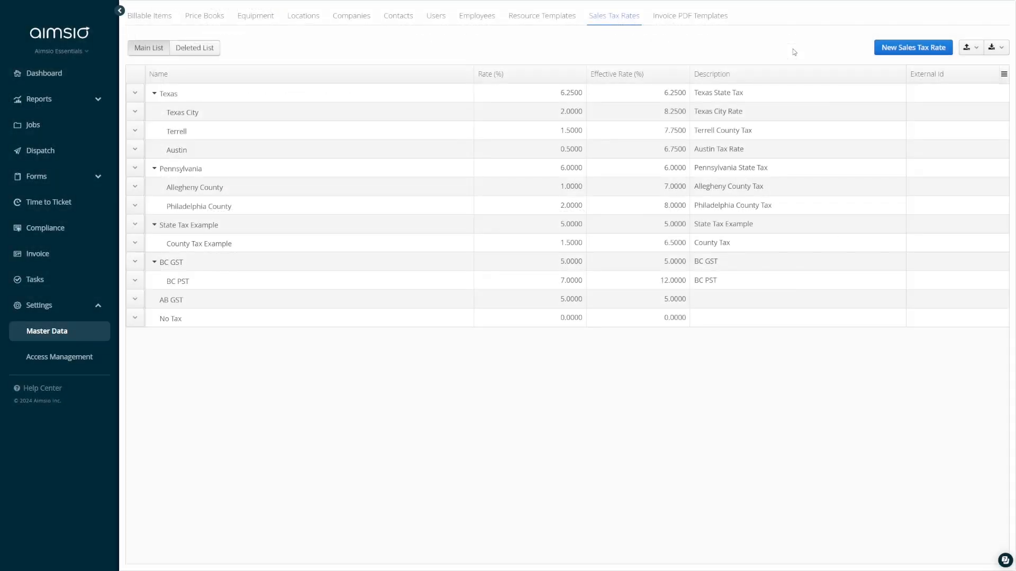
- Create a new sales tax rate named Tax Exempt
click(921, 49)
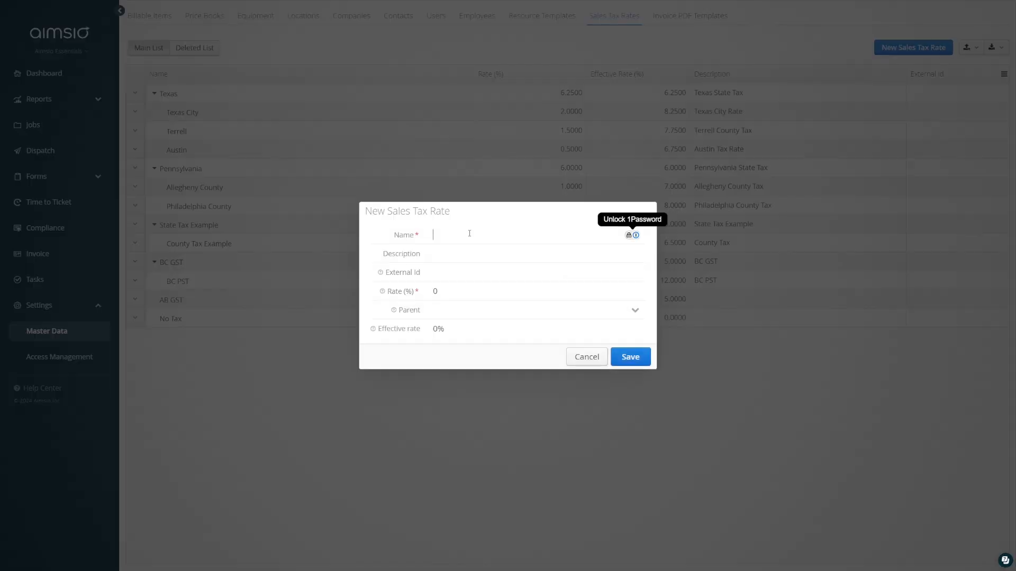
text(Tax Exempt)
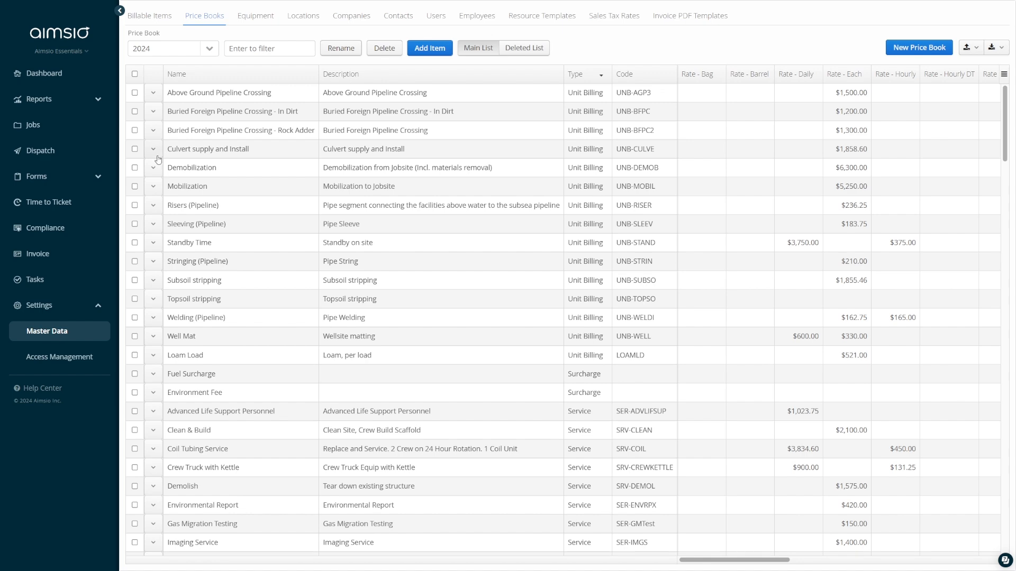
- Set the sales tax rate override of the Demobilization item in the 2024 price book to Tax Exempt and save it
click(153, 171)
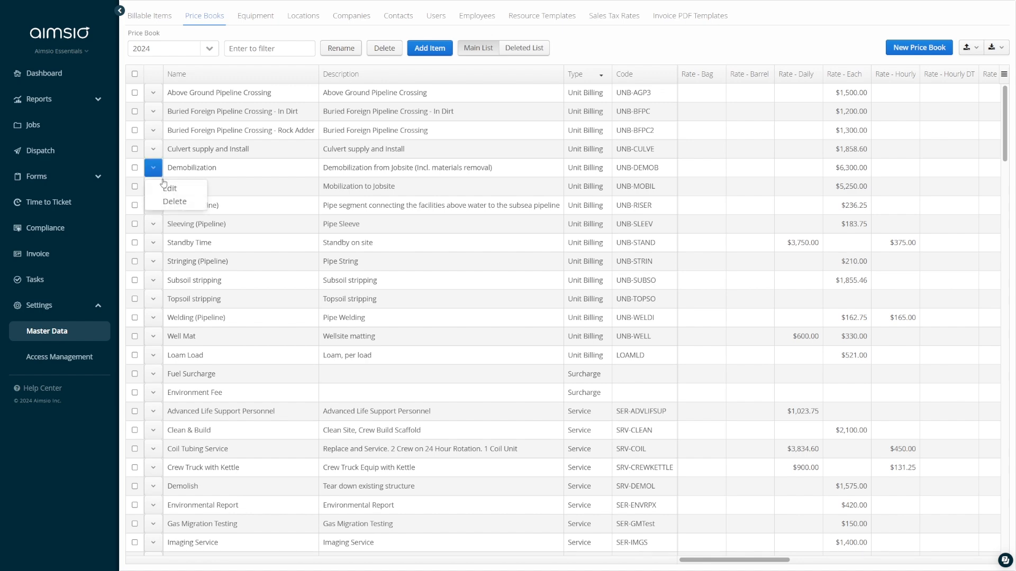
click(170, 188)
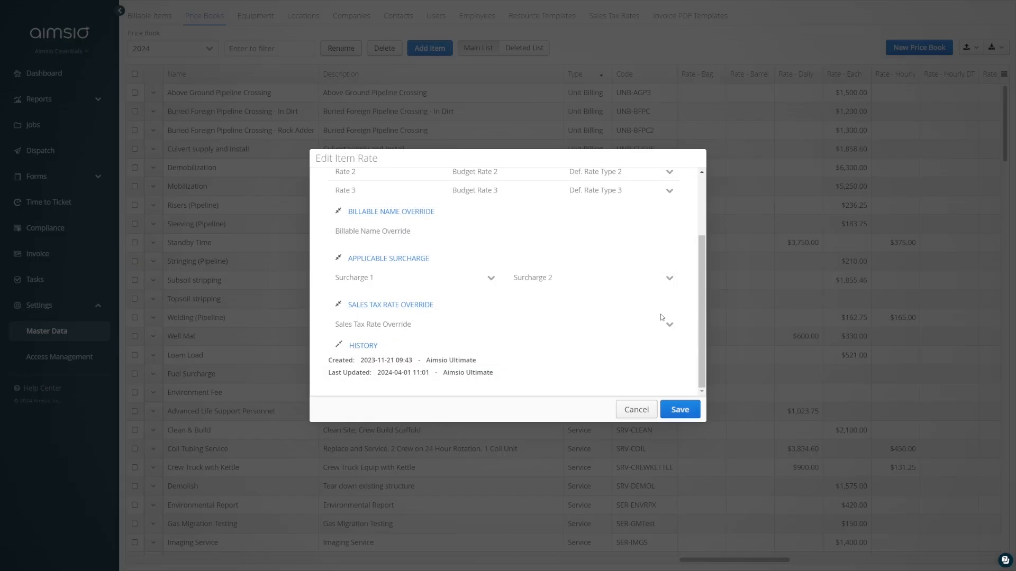
click(589, 325)
text(Ta)
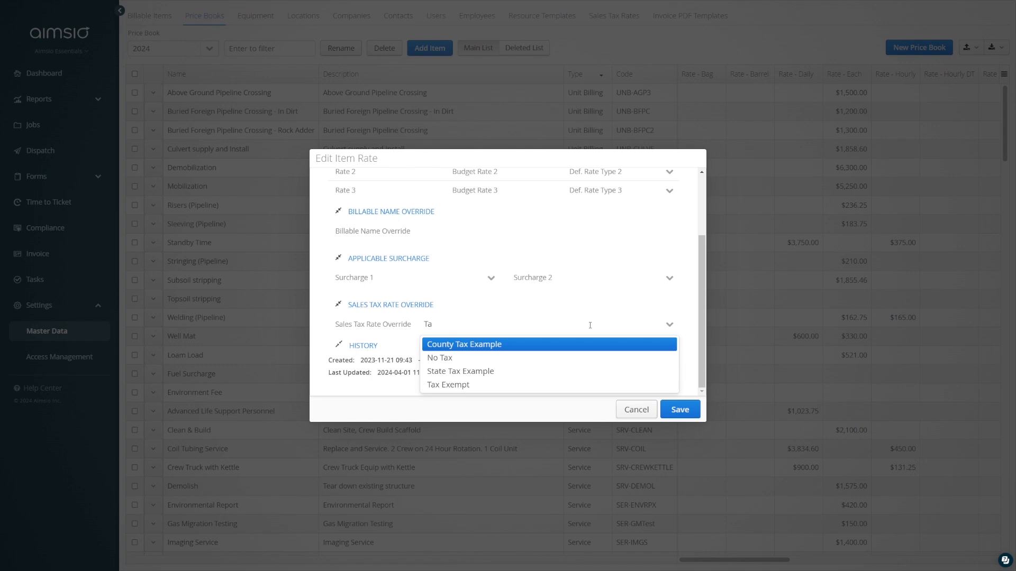
click(538, 386)
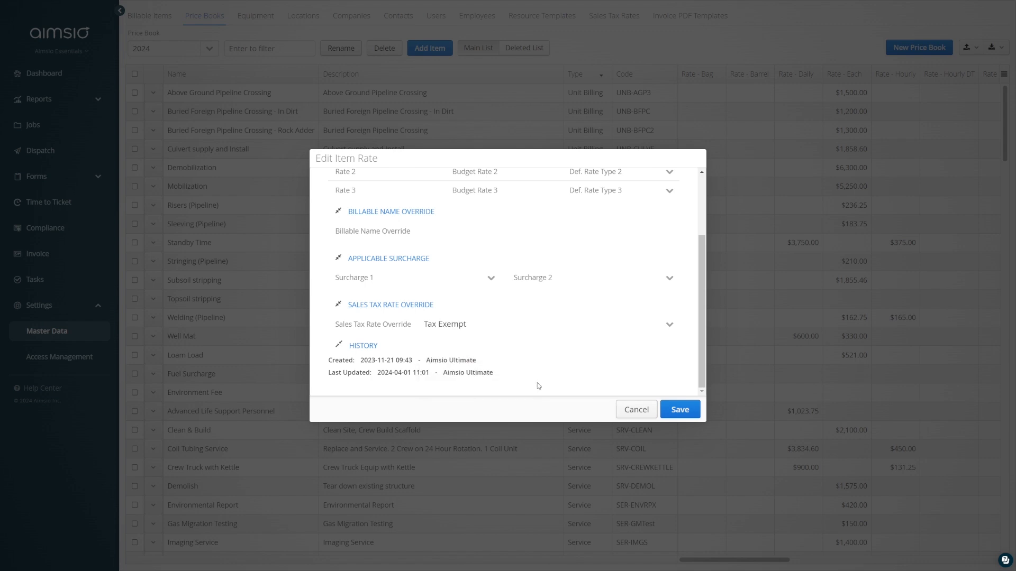
click(677, 411)
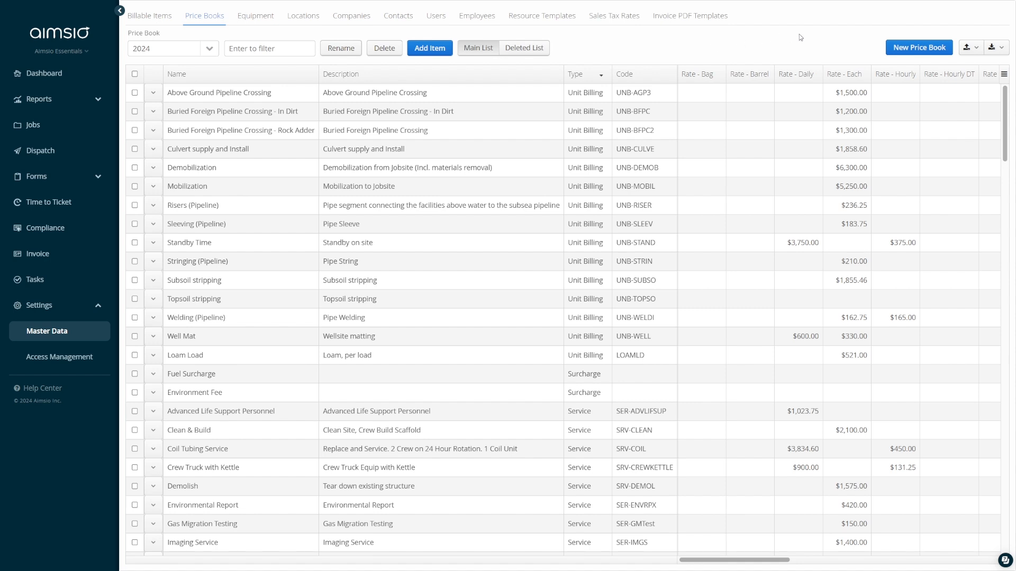
- Export the 2024 price book as a CSV file
click(1001, 48)
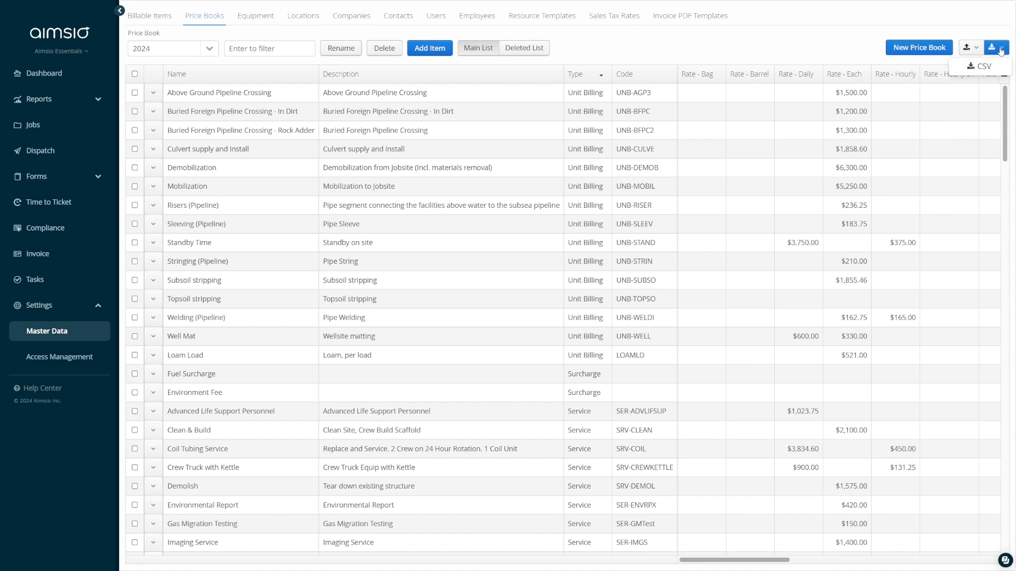
click(983, 67)
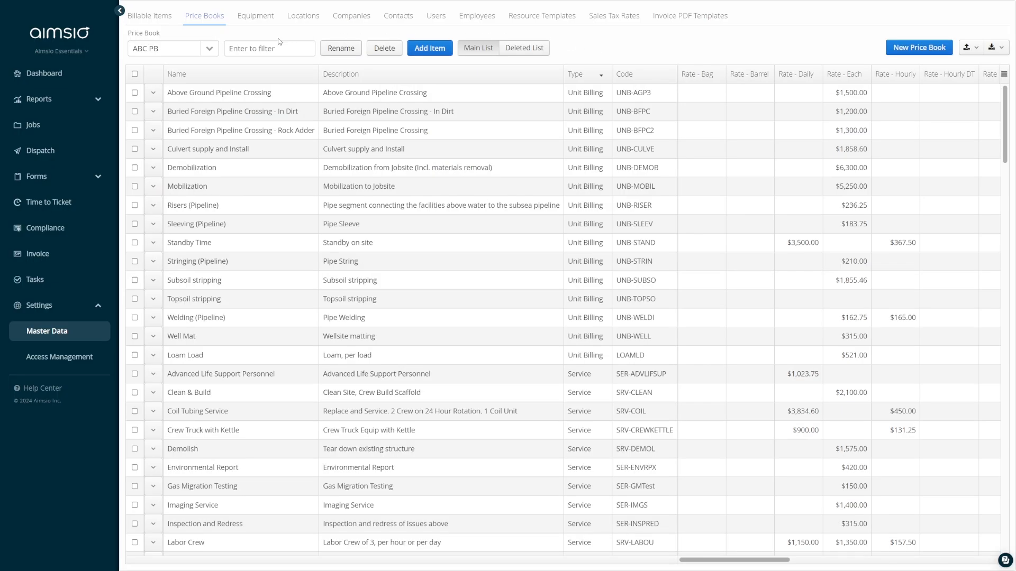
- Switch to the 2024 price book and upload the aimsio-2024 CSV file using the standard CSV import
click(209, 48)
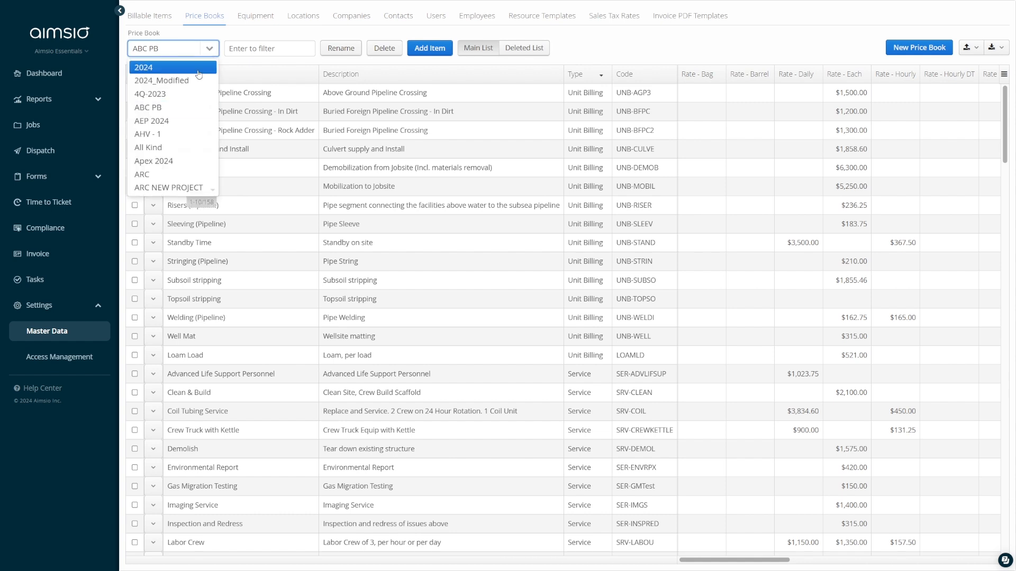
click(199, 67)
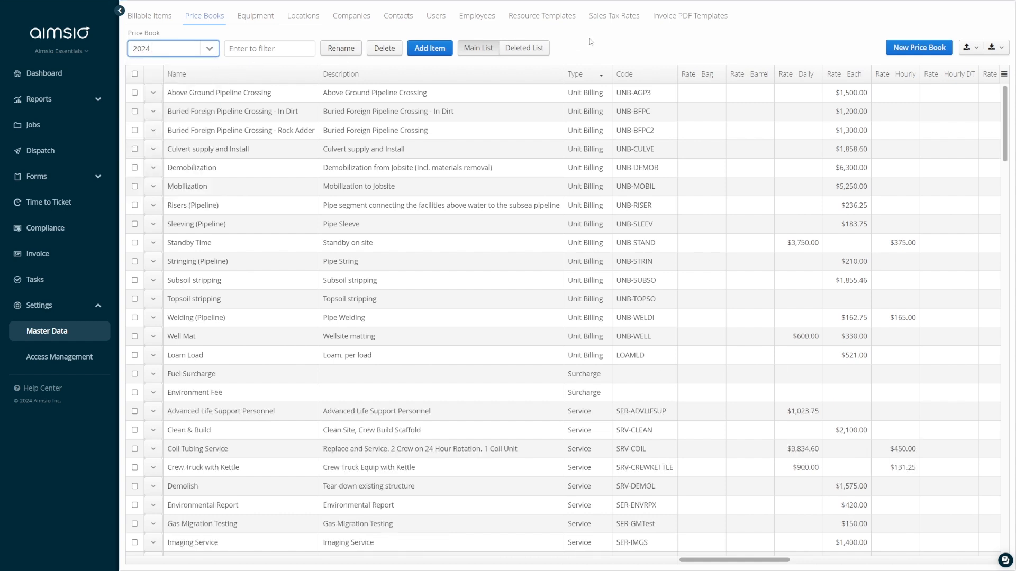
click(966, 49)
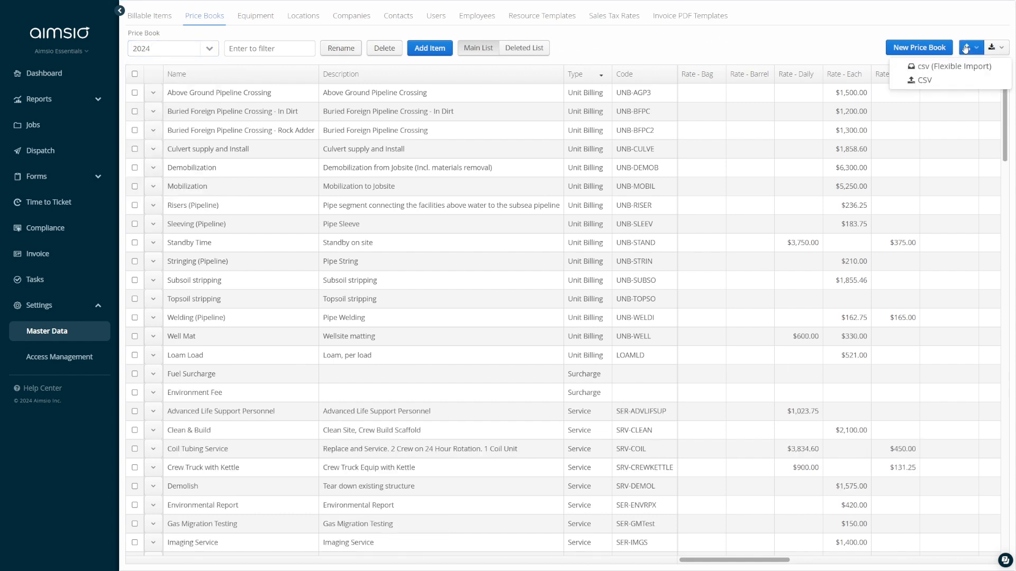
click(957, 78)
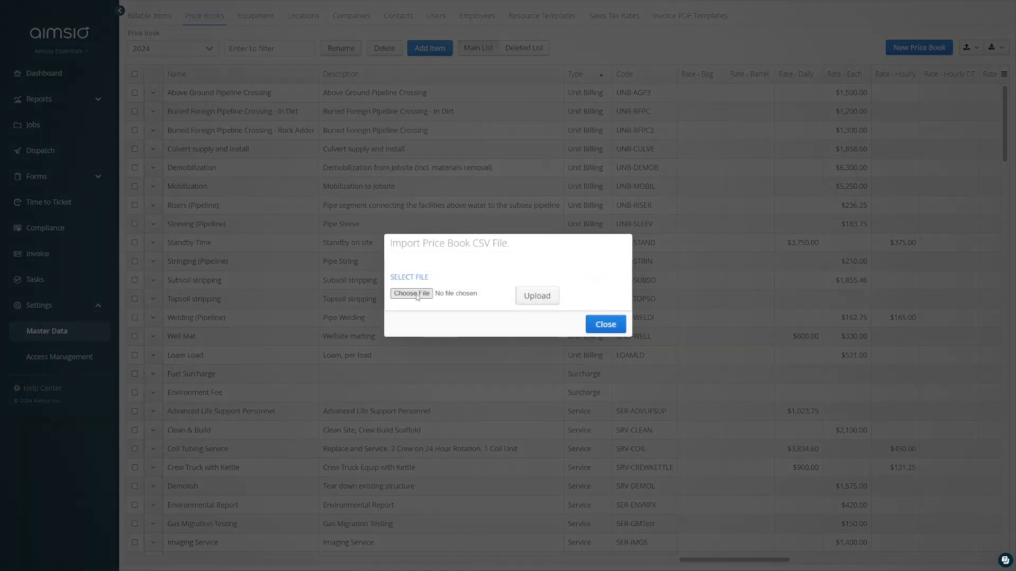
click(418, 297)
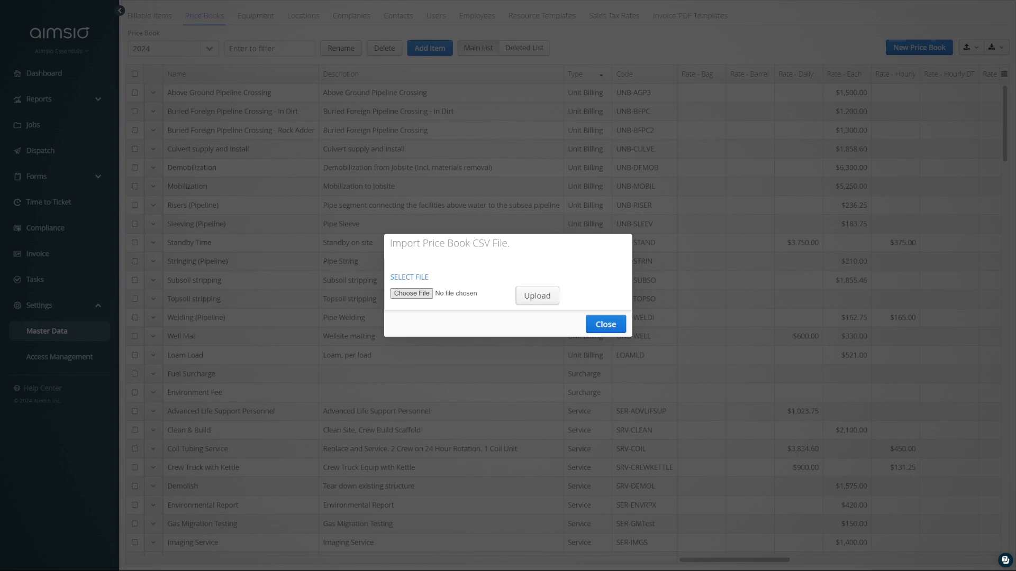
click(385, 276)
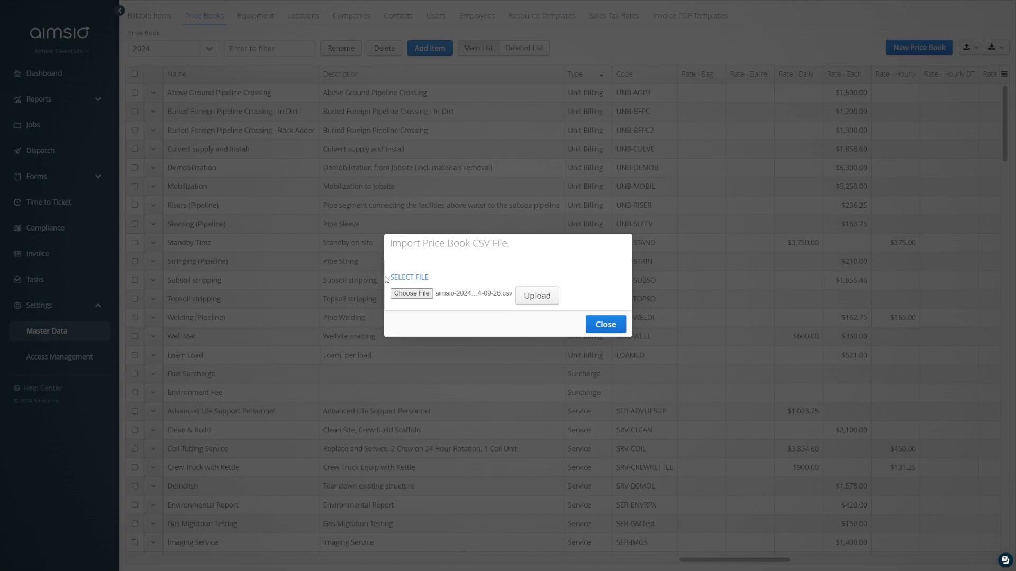
click(536, 297)
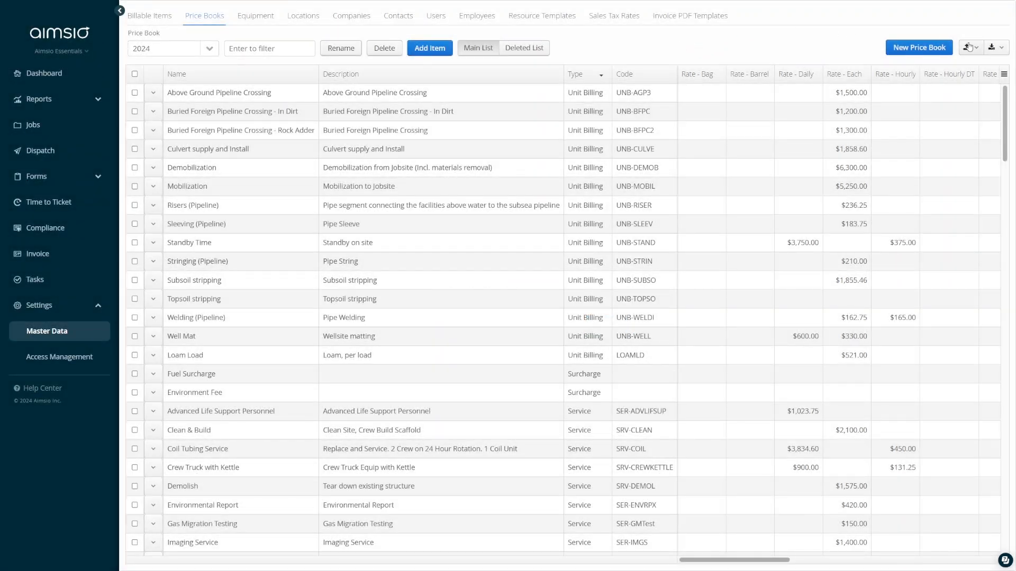
- Bring up the import options for the 2024 price book
click(967, 47)
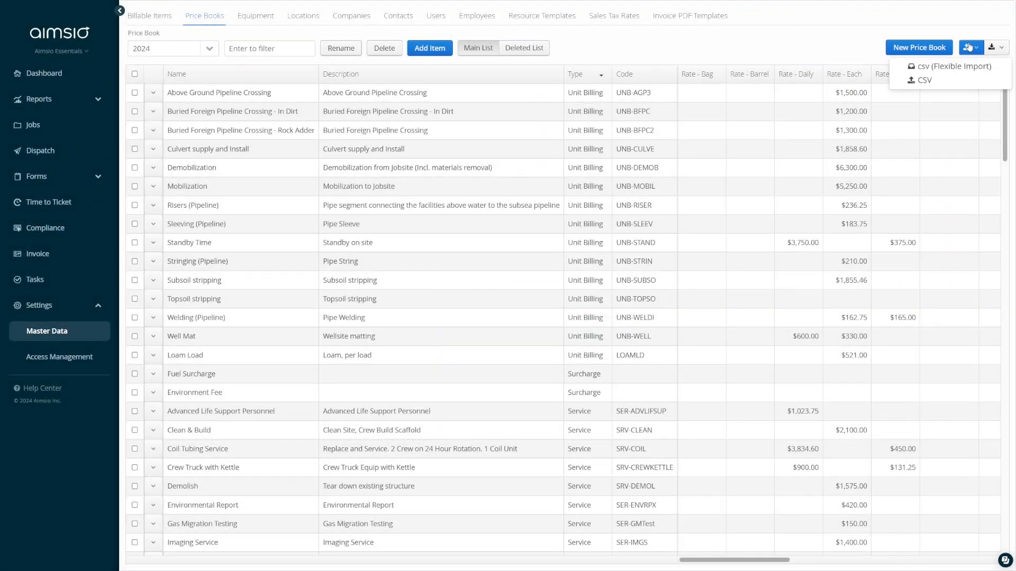